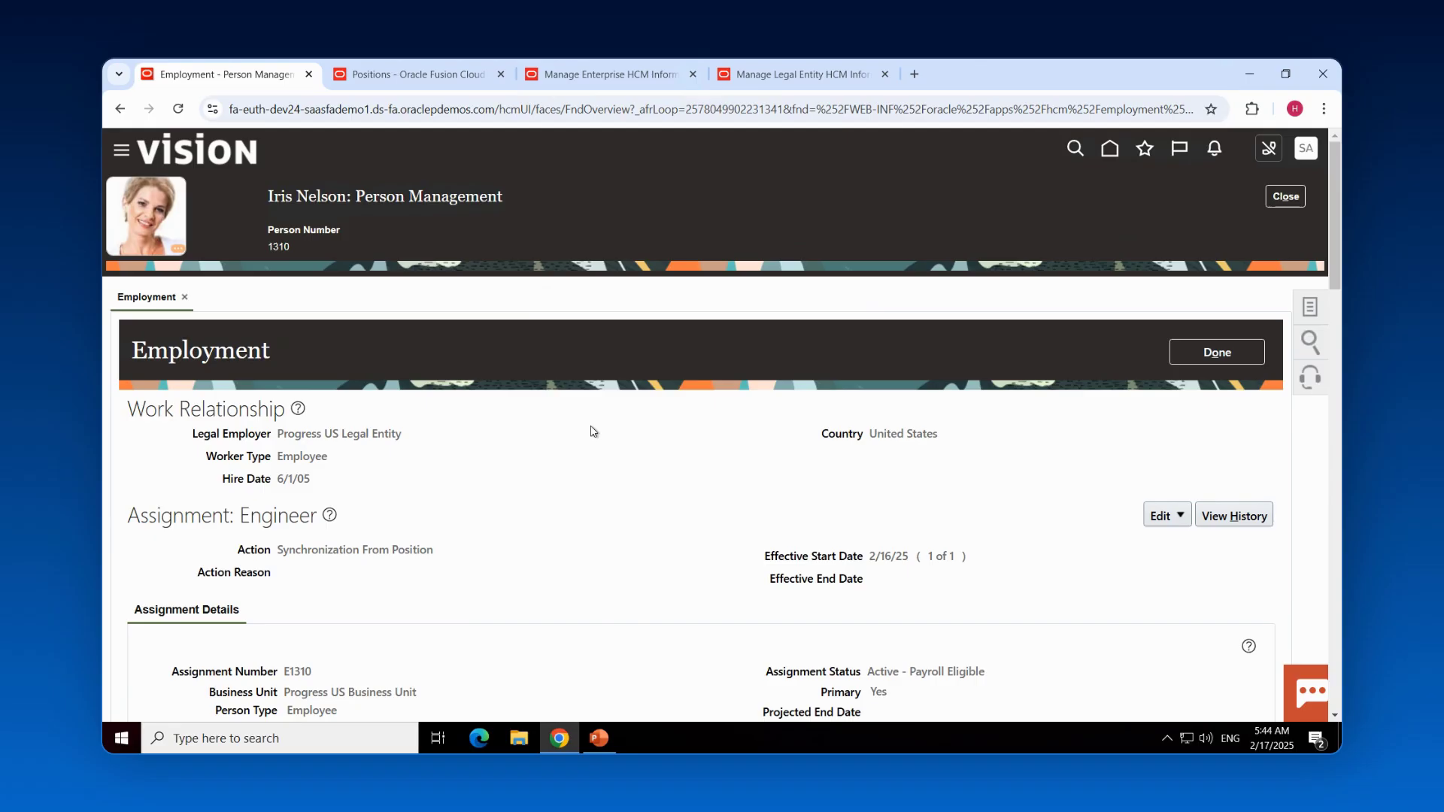
Review the job details of the employee's Engineer assignment and close the position details pop-up
{"action": "scroll", "coordinate": [591, 434], "scroll_direction": "down", "scroll_amount": 10}
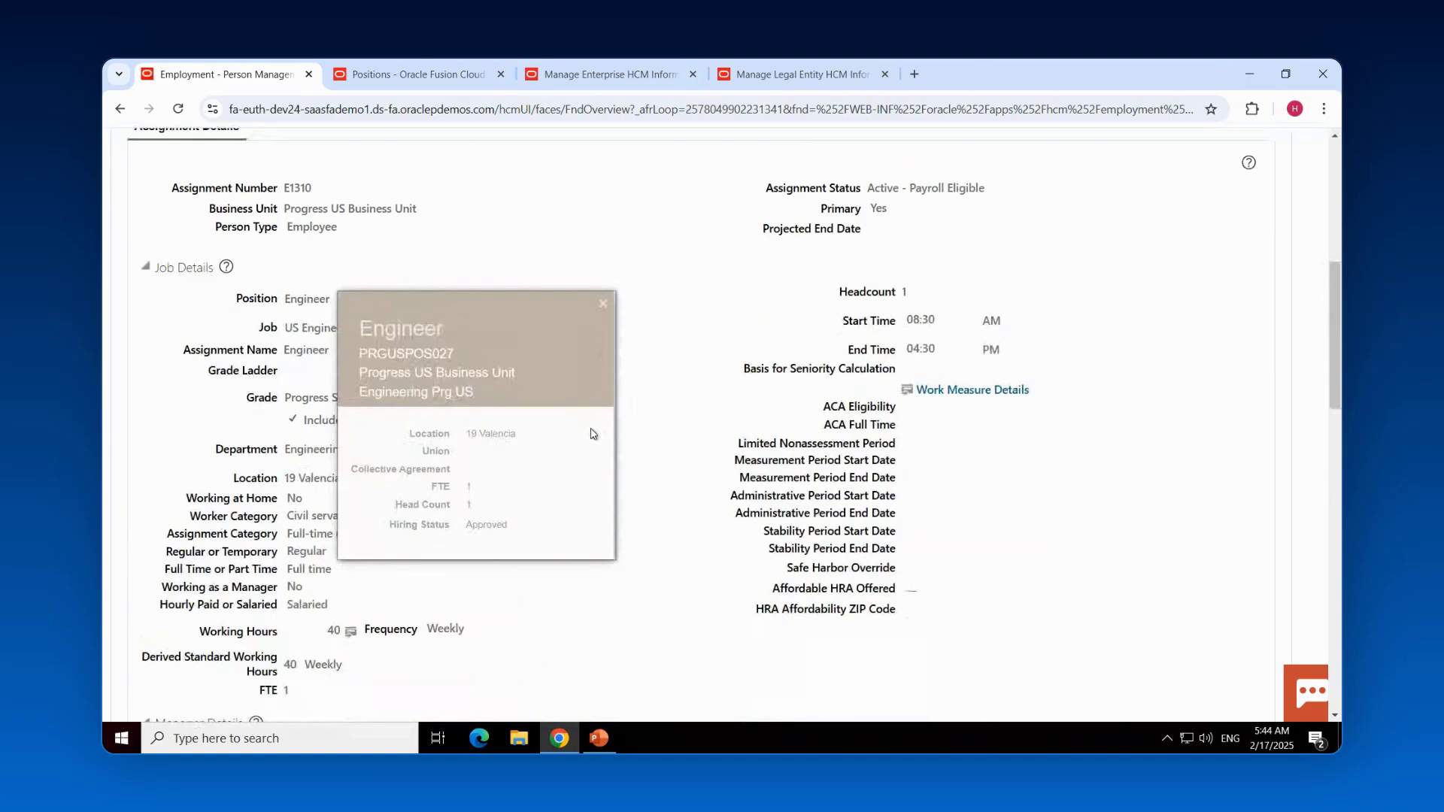
{"action": "scroll", "coordinate": [591, 434], "scroll_direction": "up", "scroll_amount": 5}
{"action": "left_click", "coordinate": [603, 304]}
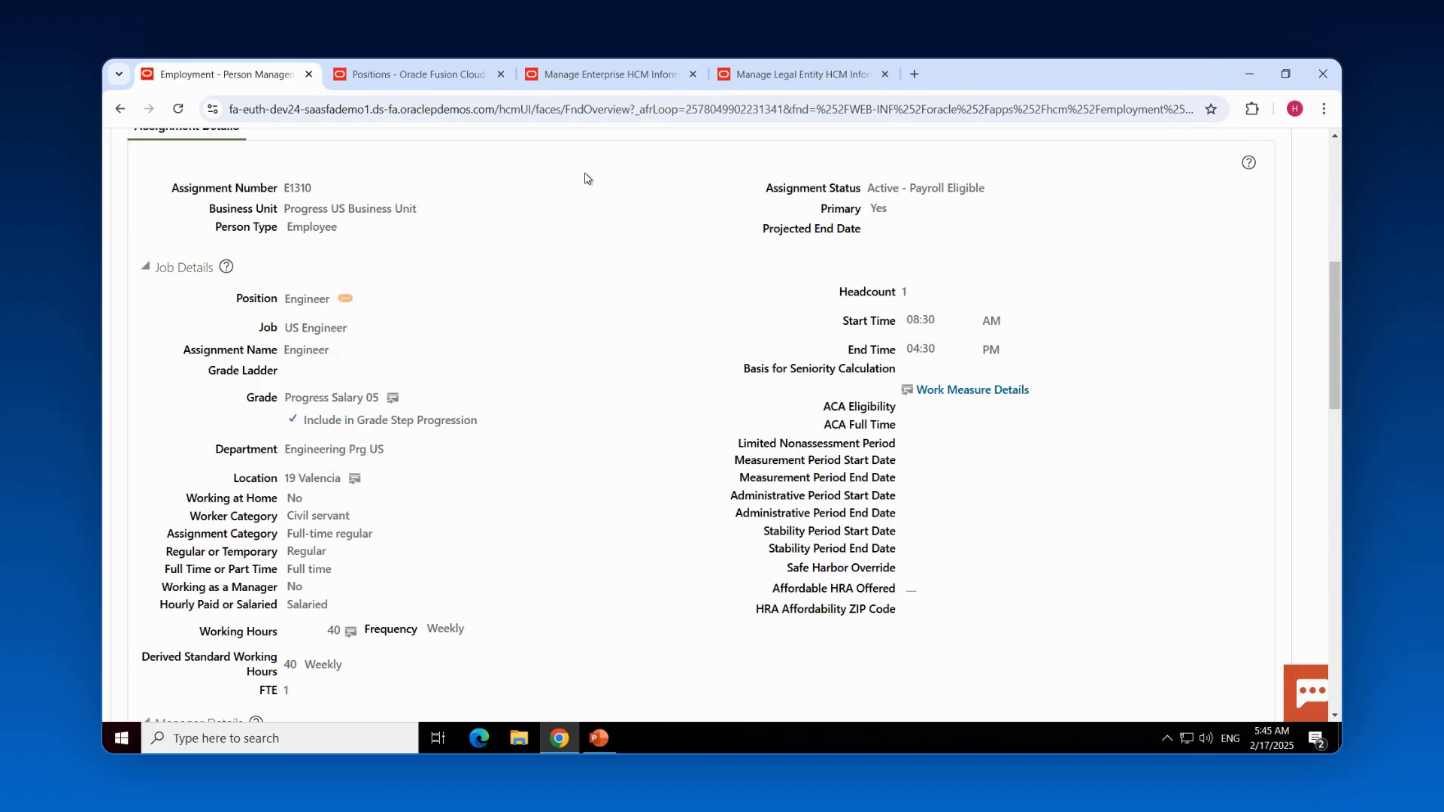
Review the Position Synchronization Configuration section of the MA ENTERPRISE enterprise HCM information
{"action": "left_click", "coordinate": [619, 73]}
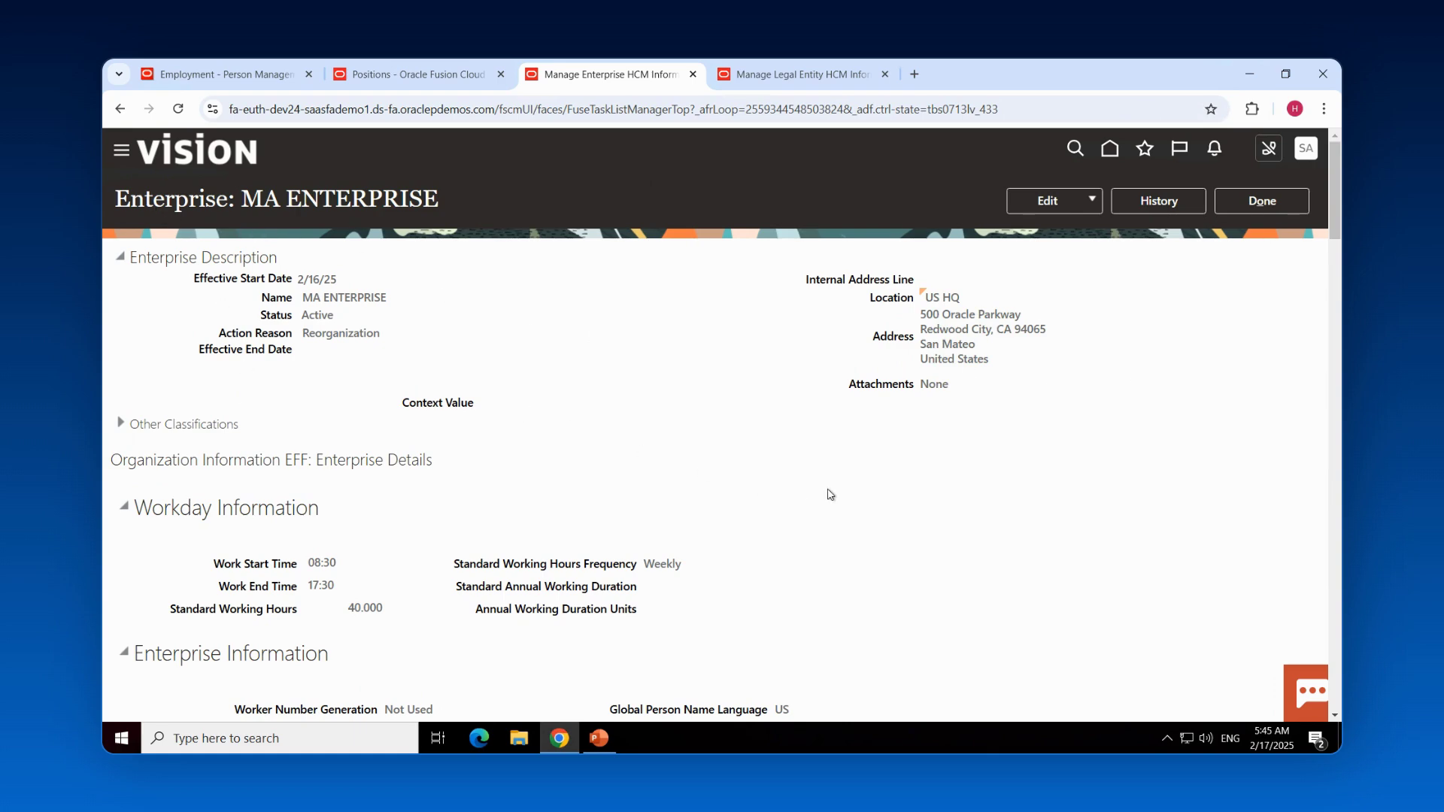
{"action": "scroll", "coordinate": [831, 494], "scroll_direction": "down", "scroll_amount": 6}
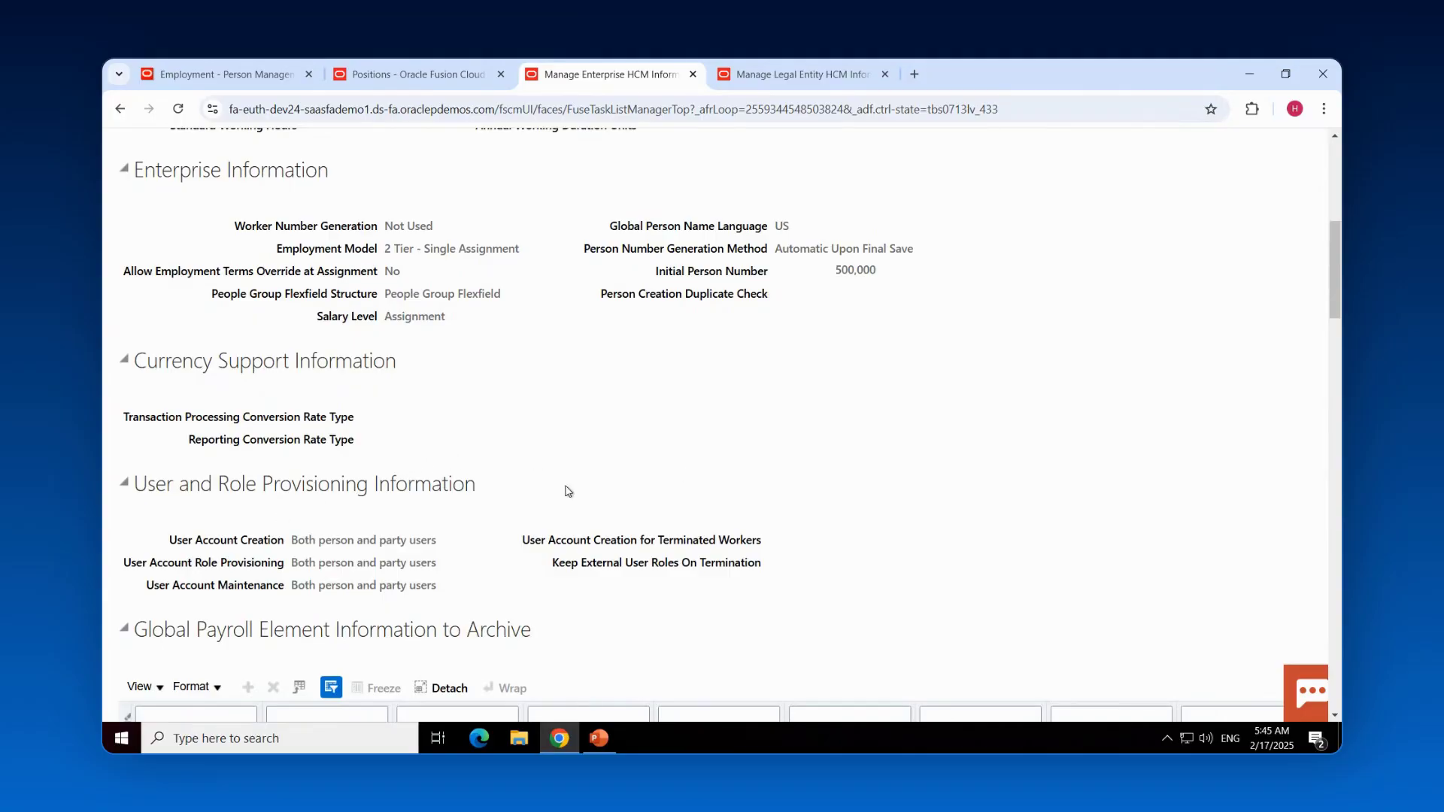
{"action": "scroll", "coordinate": [601, 478], "scroll_direction": "down", "scroll_amount": 3}
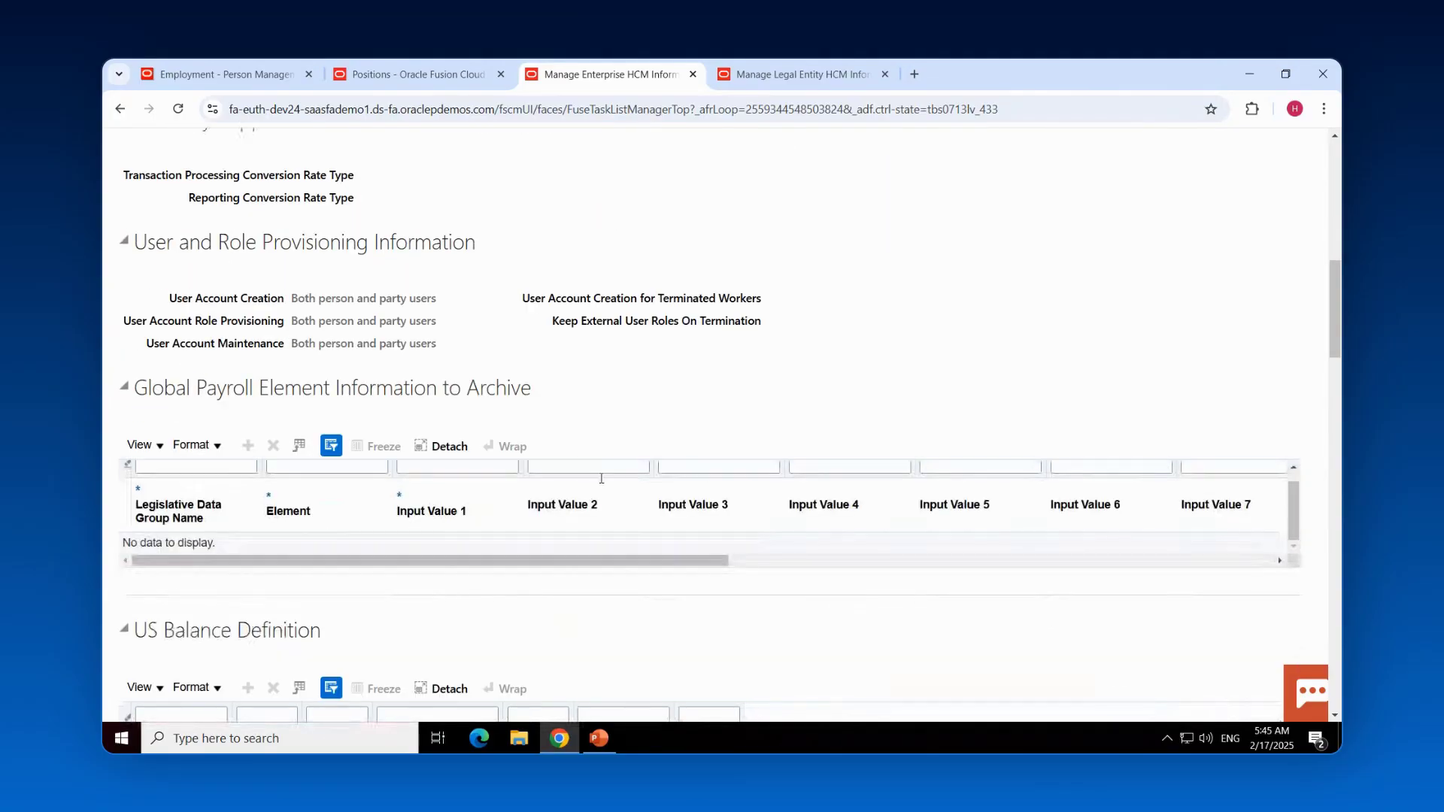
{"action": "scroll", "coordinate": [601, 478], "scroll_direction": "down", "scroll_amount": 5}
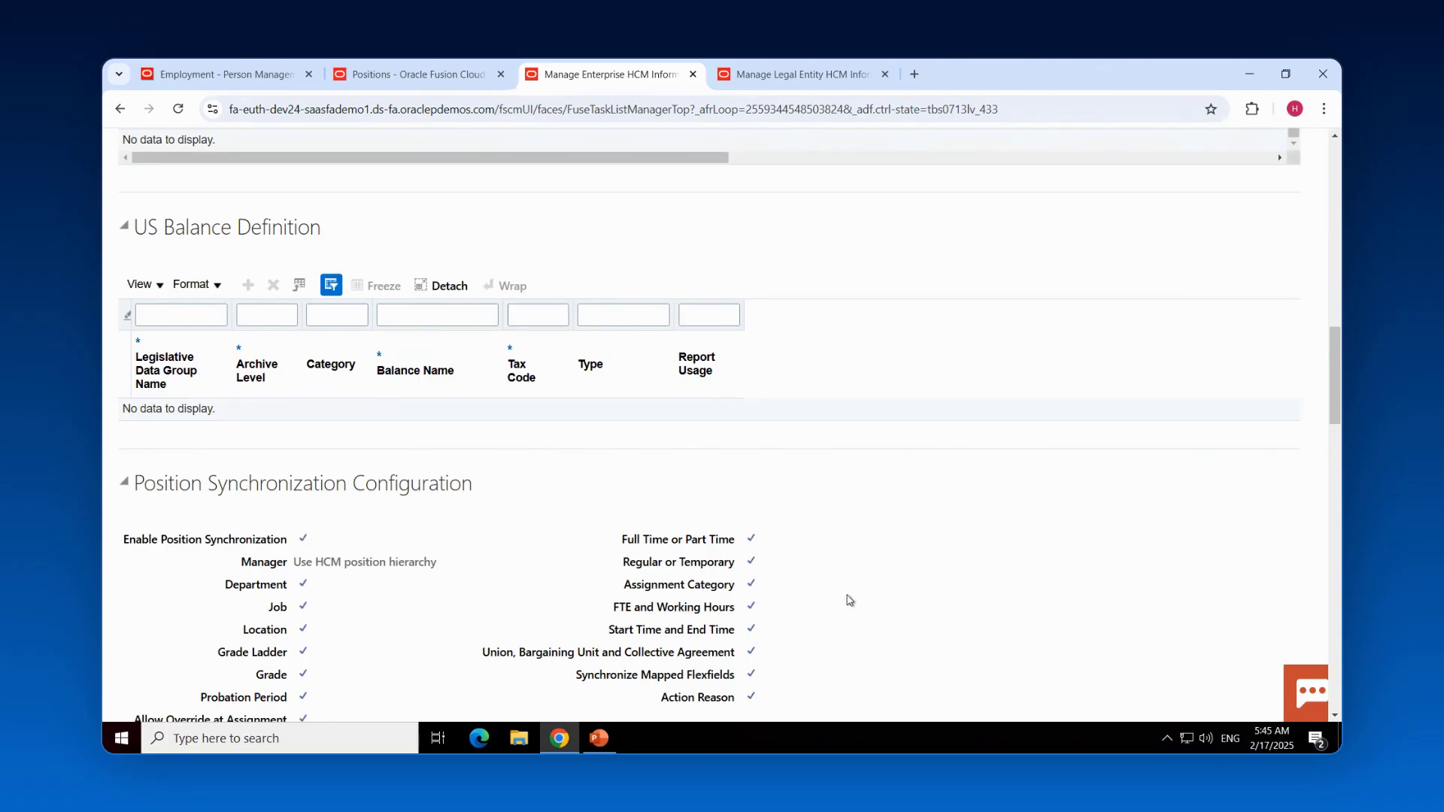
{"action": "scroll", "coordinate": [849, 601], "scroll_direction": "down", "scroll_amount": 3}
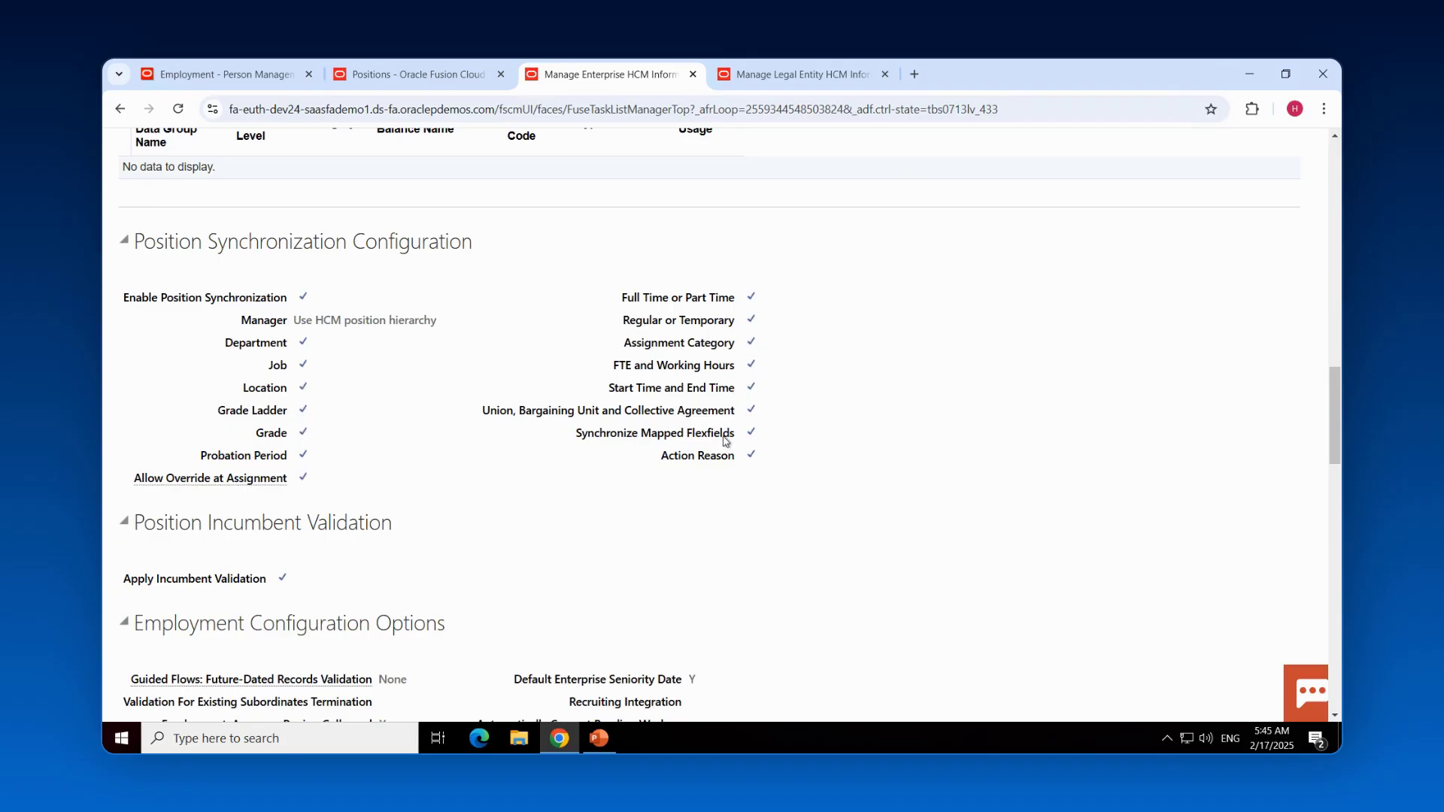
Compare the Progress US Legal Entity's position synchronization settings with the enterprise-level configuration
{"action": "left_click", "coordinate": [770, 88]}
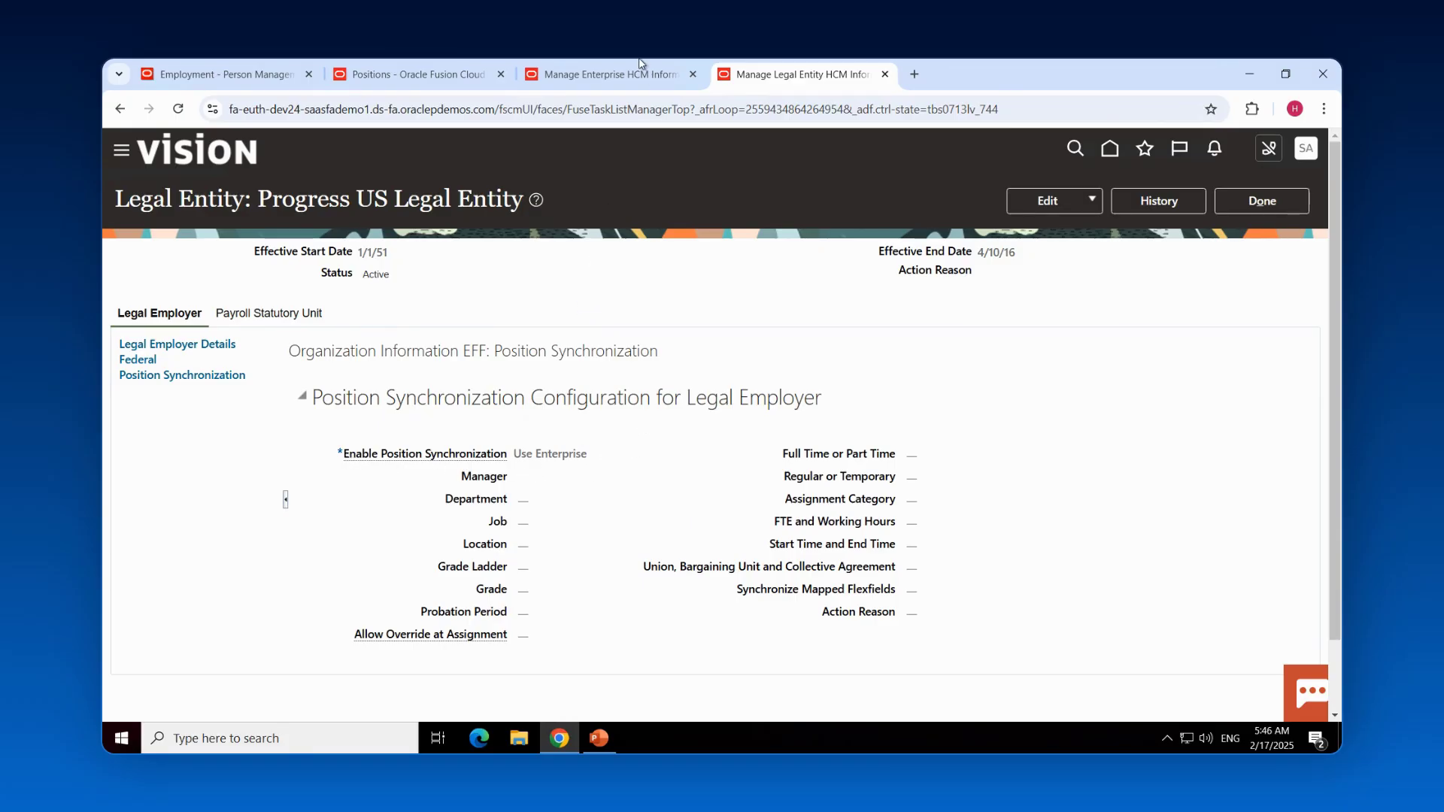
{"action": "left_click", "coordinate": [628, 76]}
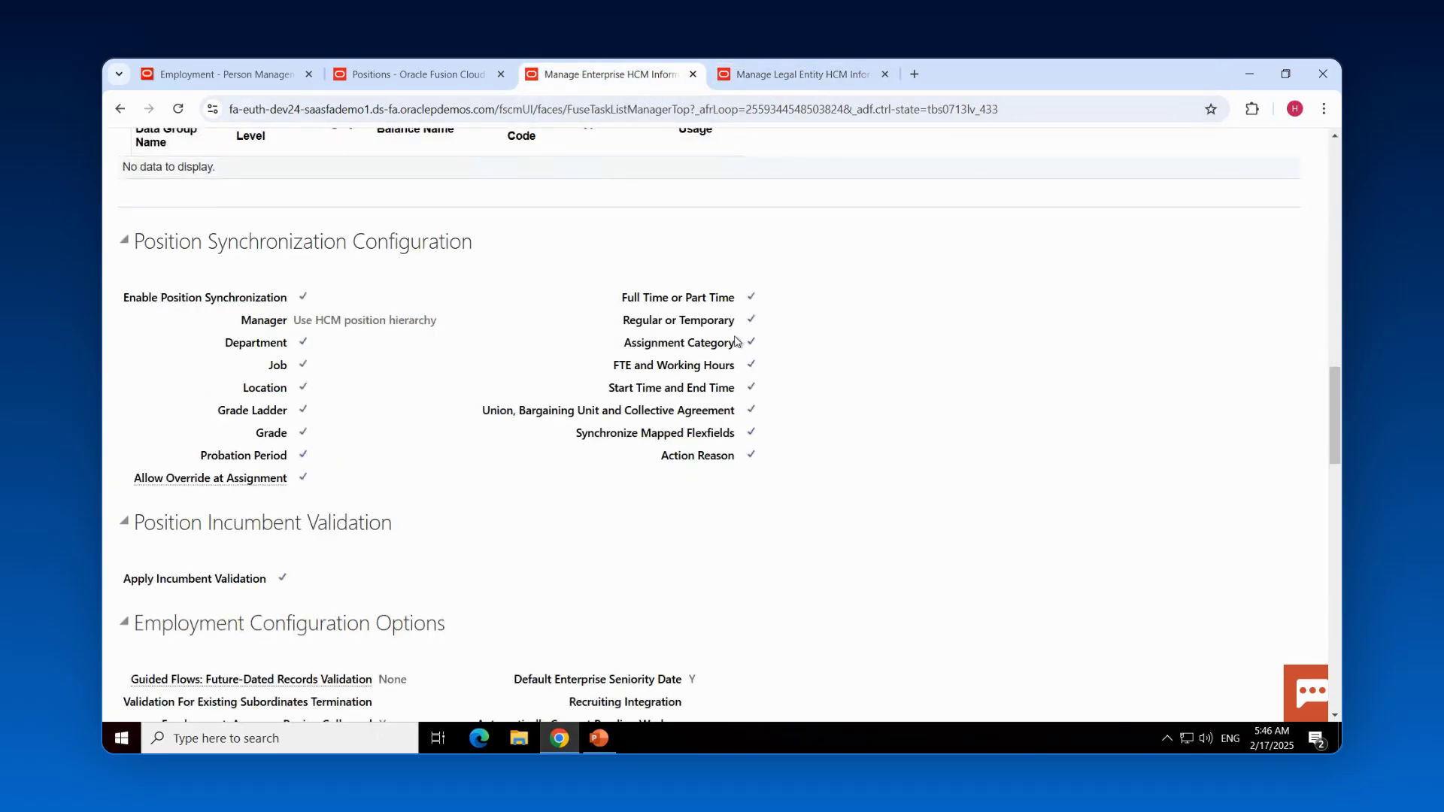
{"action": "left_click", "coordinate": [795, 88]}
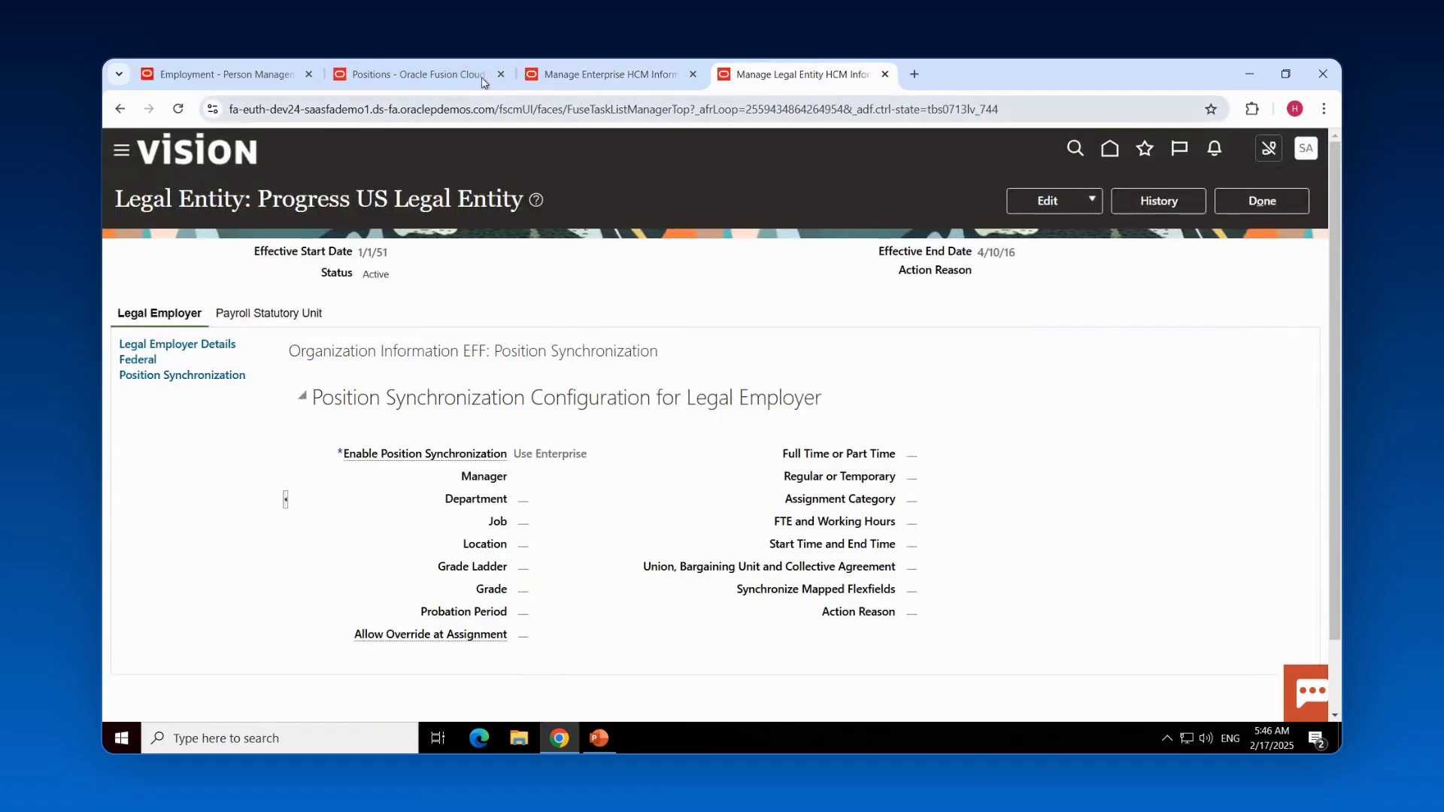
Open the employee's assignment for correction, check its Synchronize from Position setting, and leave the edit without saving
{"action": "left_click", "coordinate": [226, 74]}
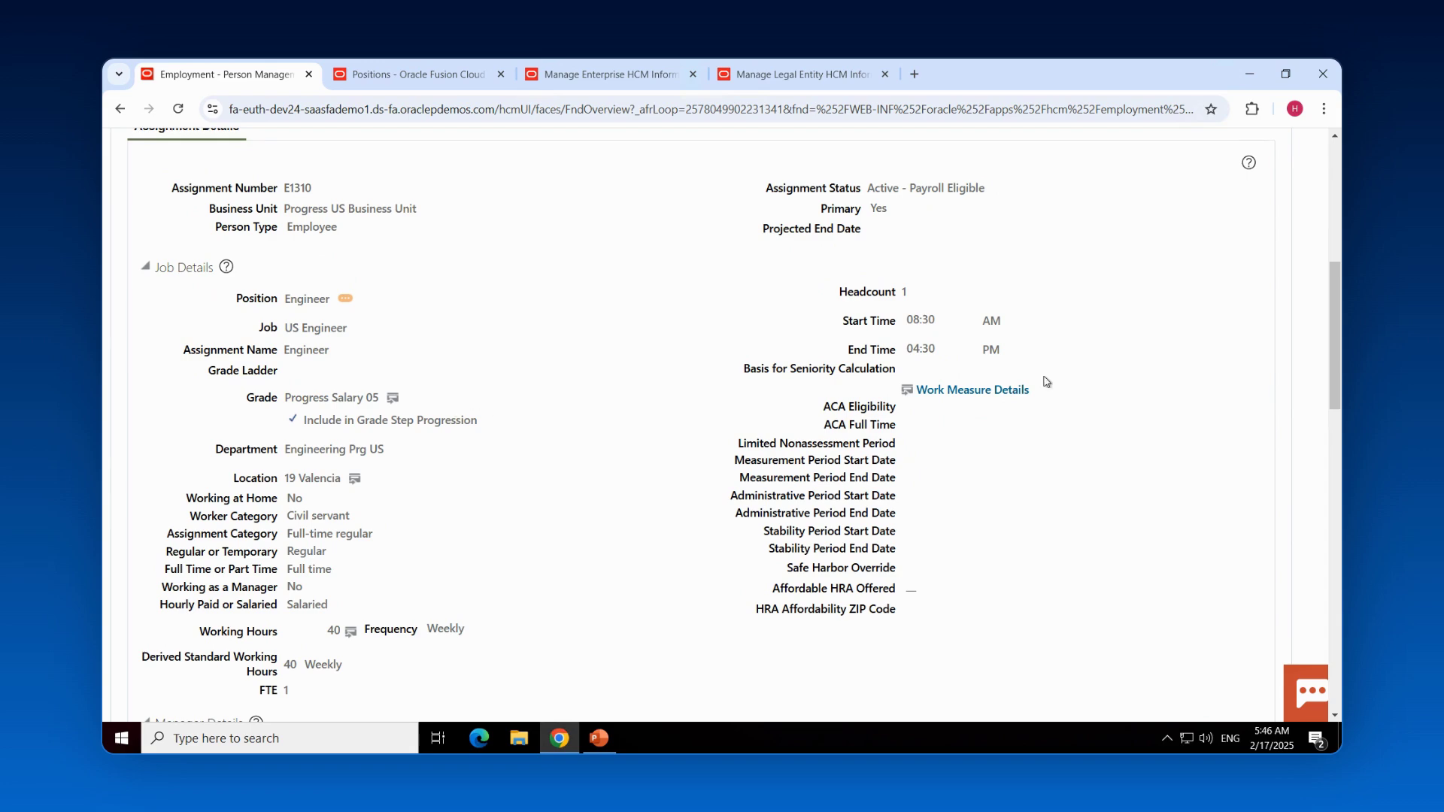
{"action": "scroll", "coordinate": [1100, 372], "scroll_direction": "up", "scroll_amount": 5}
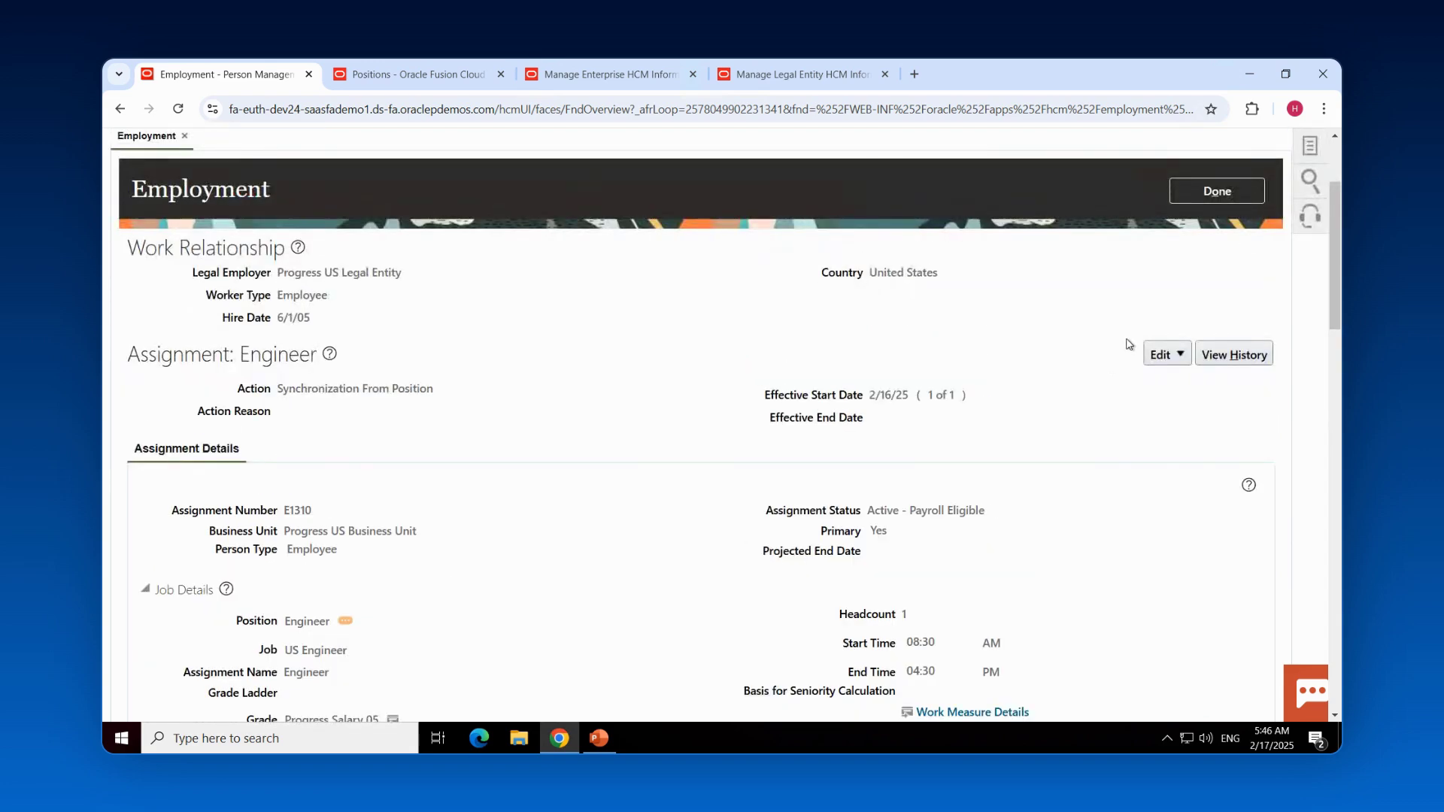
{"action": "left_click", "coordinate": [1179, 361]}
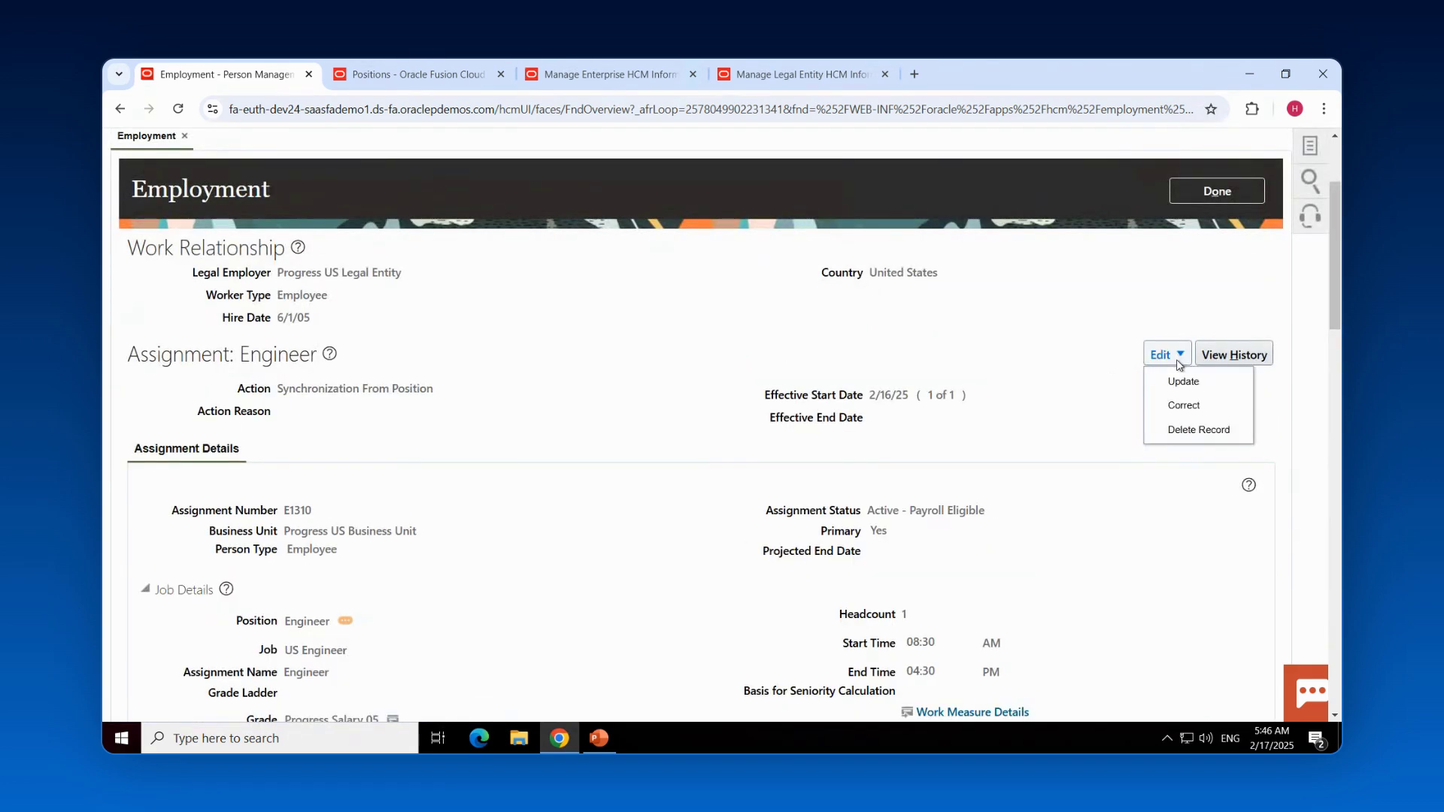
{"action": "left_click", "coordinate": [1201, 407]}
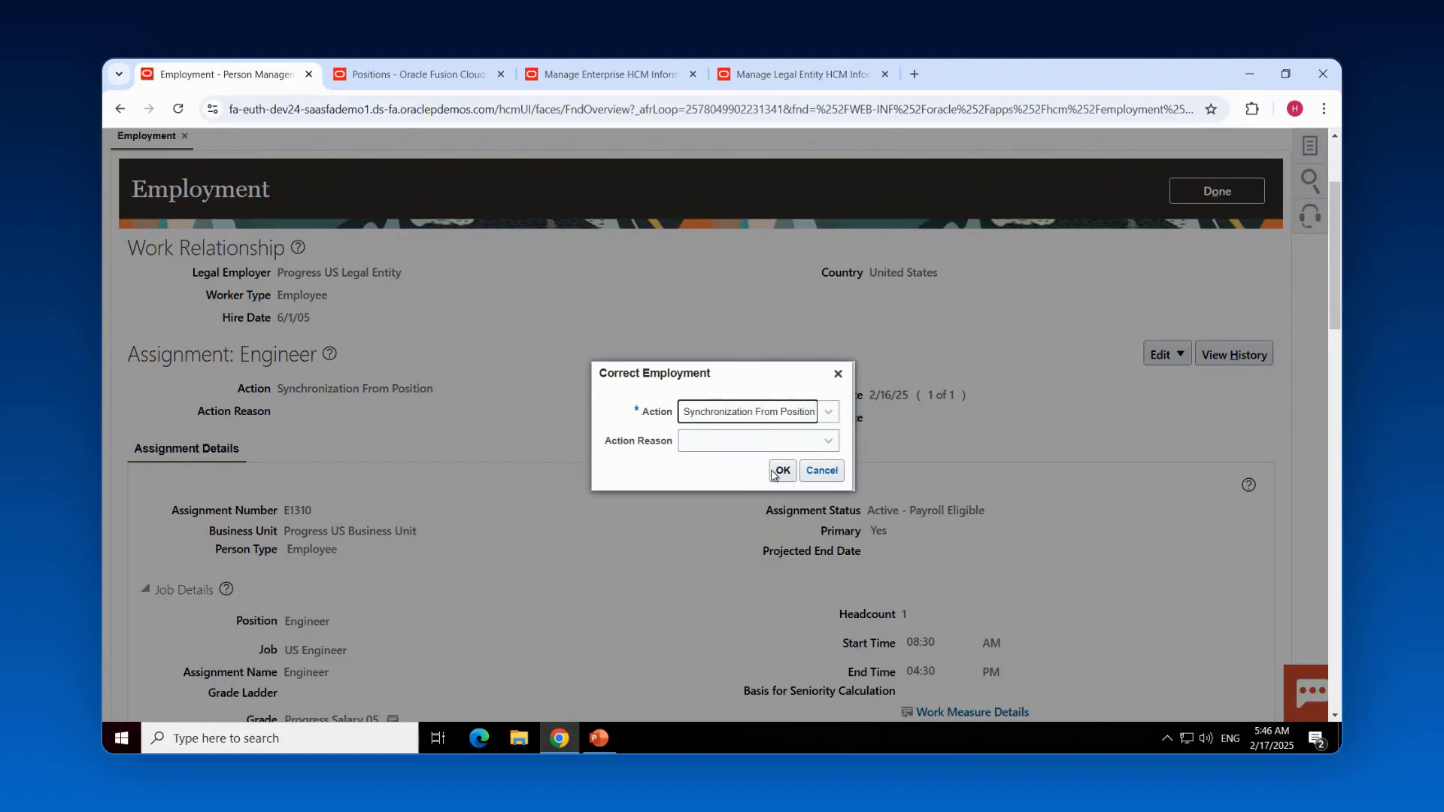
{"action": "left_click", "coordinate": [775, 472]}
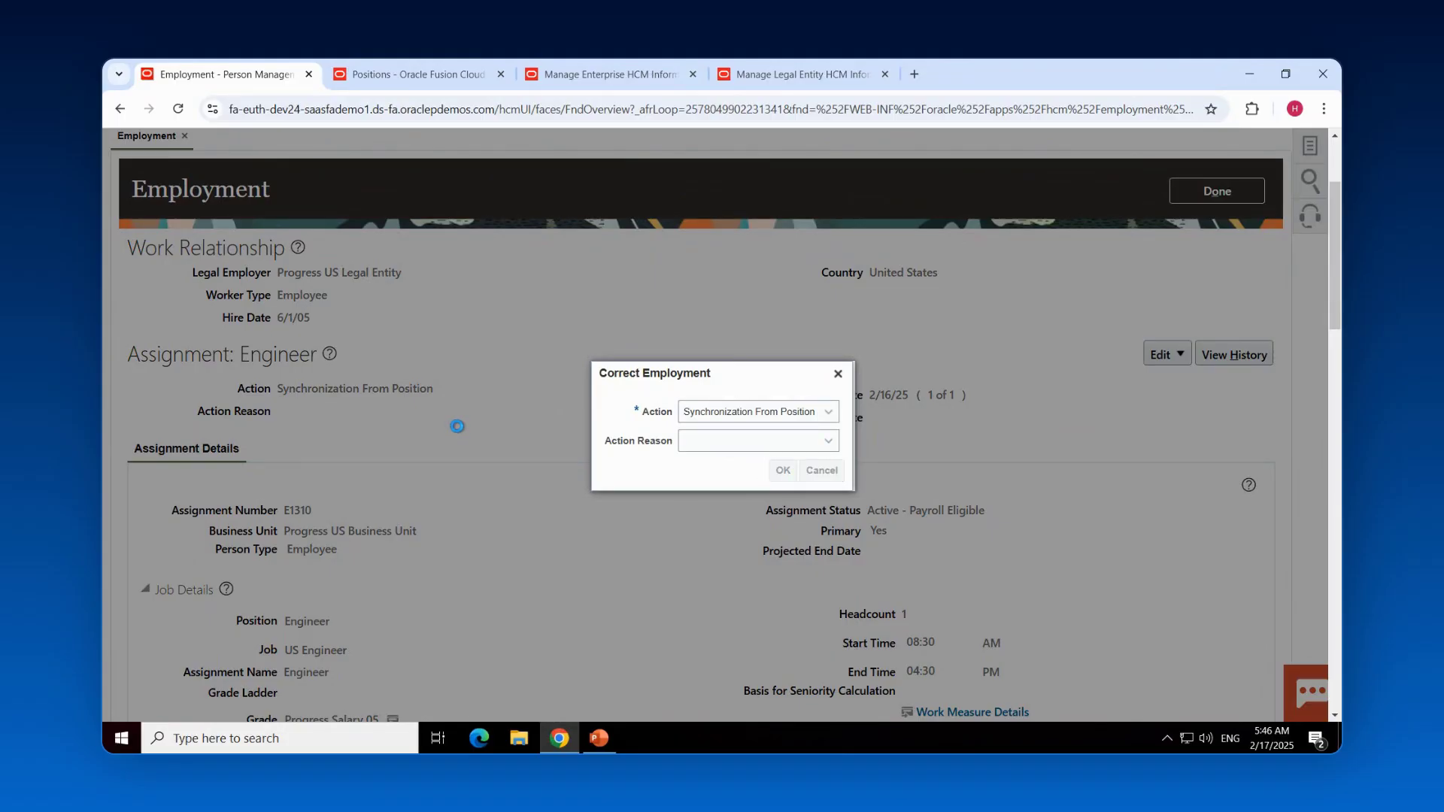
{"action": "scroll", "coordinate": [455, 432], "scroll_direction": "down", "scroll_amount": 5}
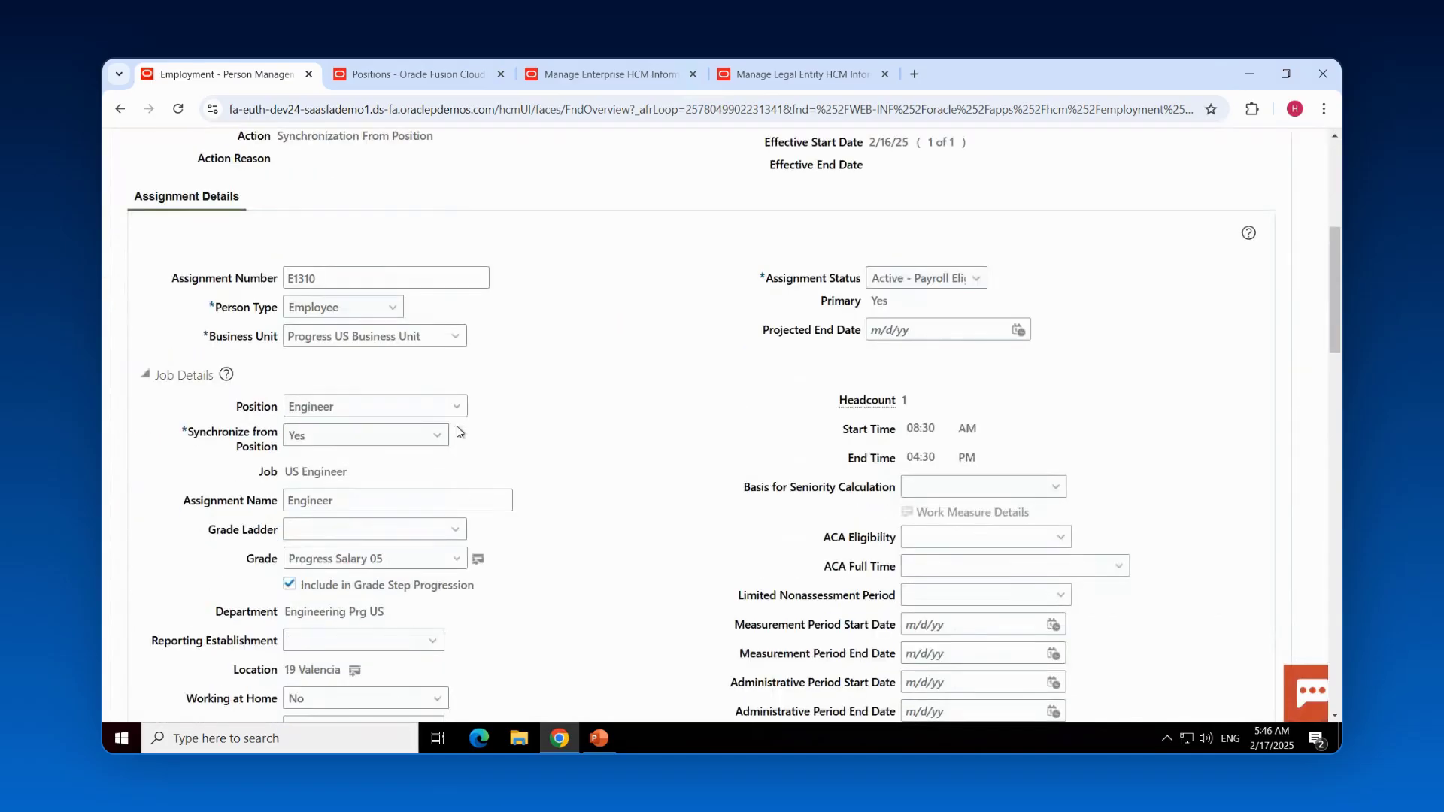
{"action": "scroll", "coordinate": [460, 432], "scroll_direction": "down", "scroll_amount": 1}
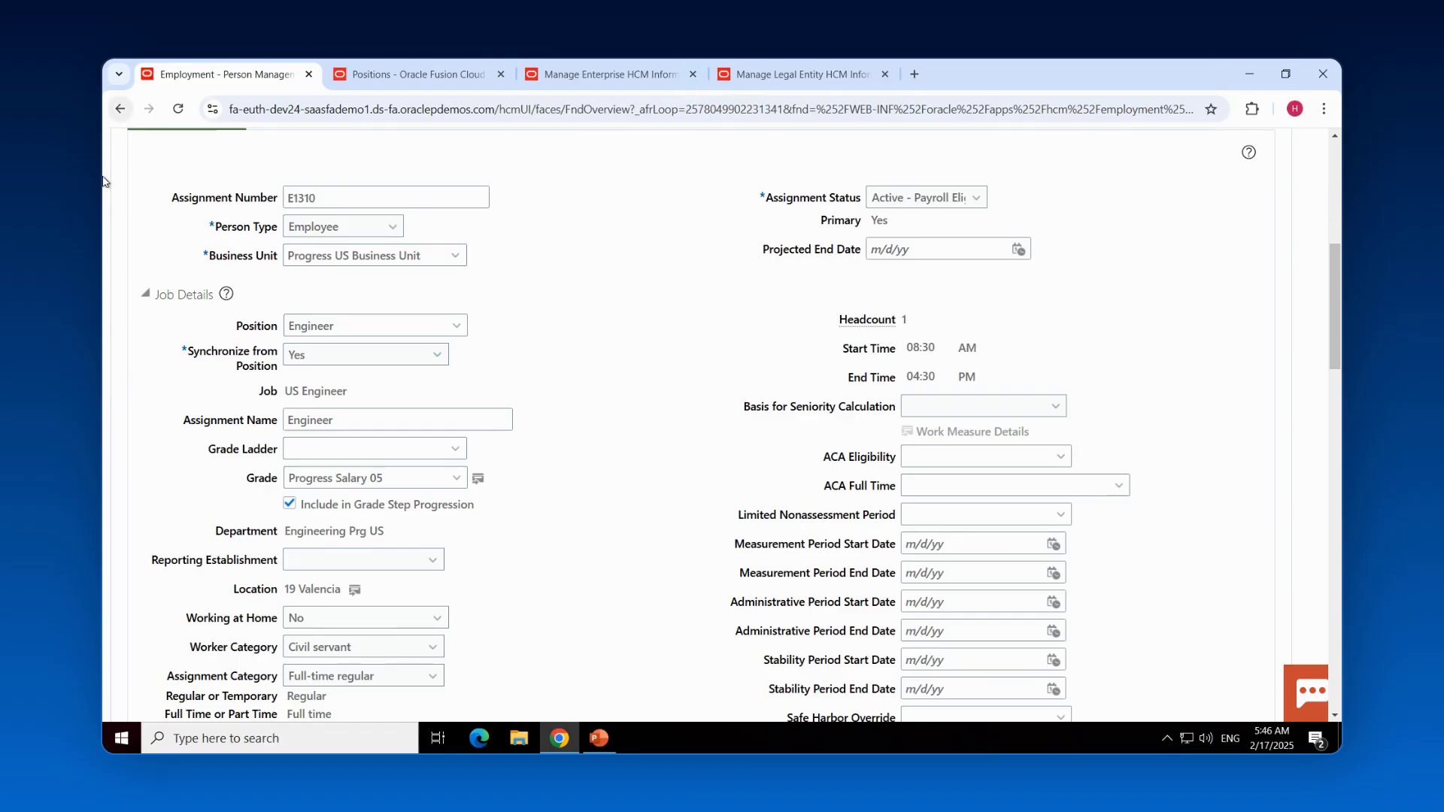
{"action": "scroll", "coordinate": [1181, 248], "scroll_direction": "up", "scroll_amount": 5}
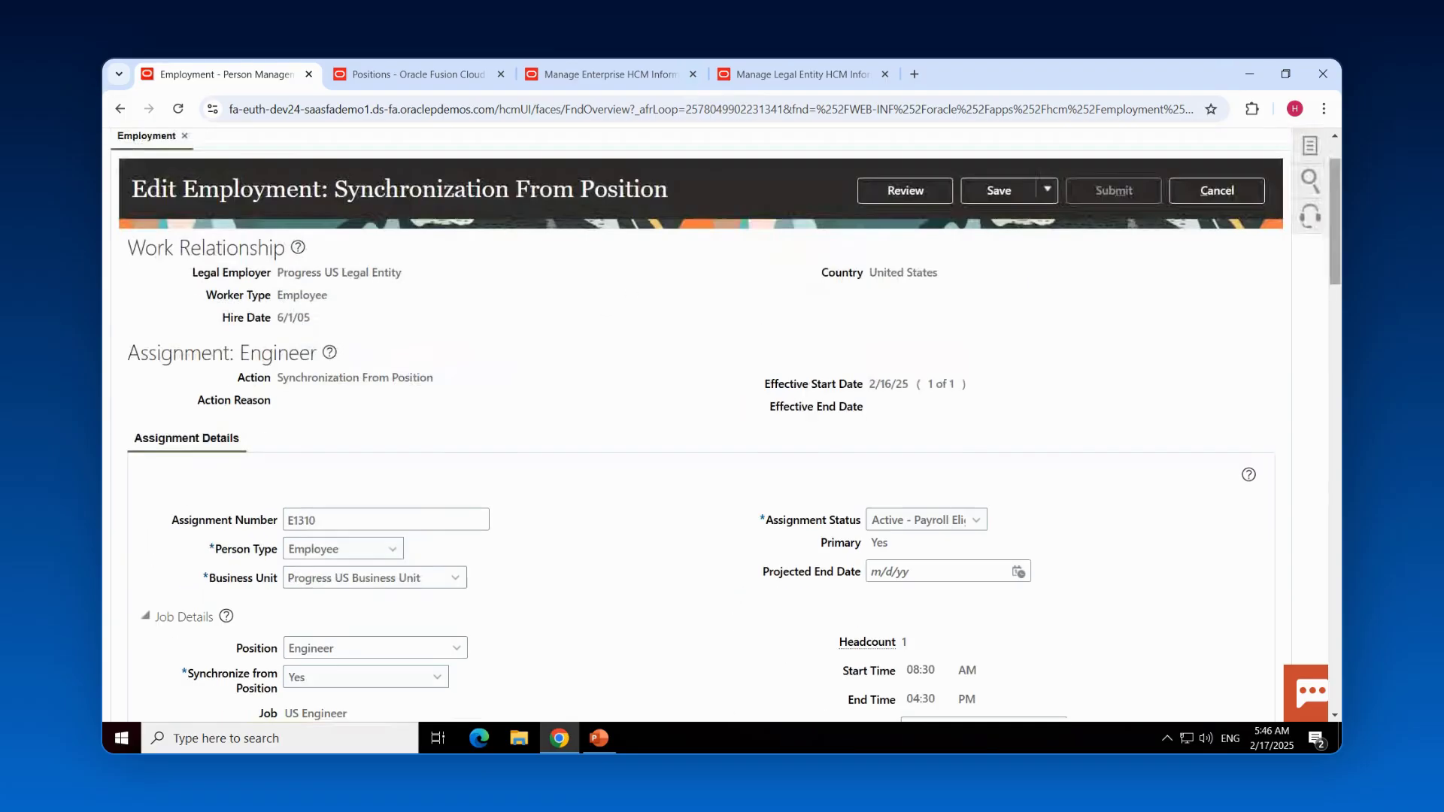
{"action": "left_click", "coordinate": [1231, 282]}
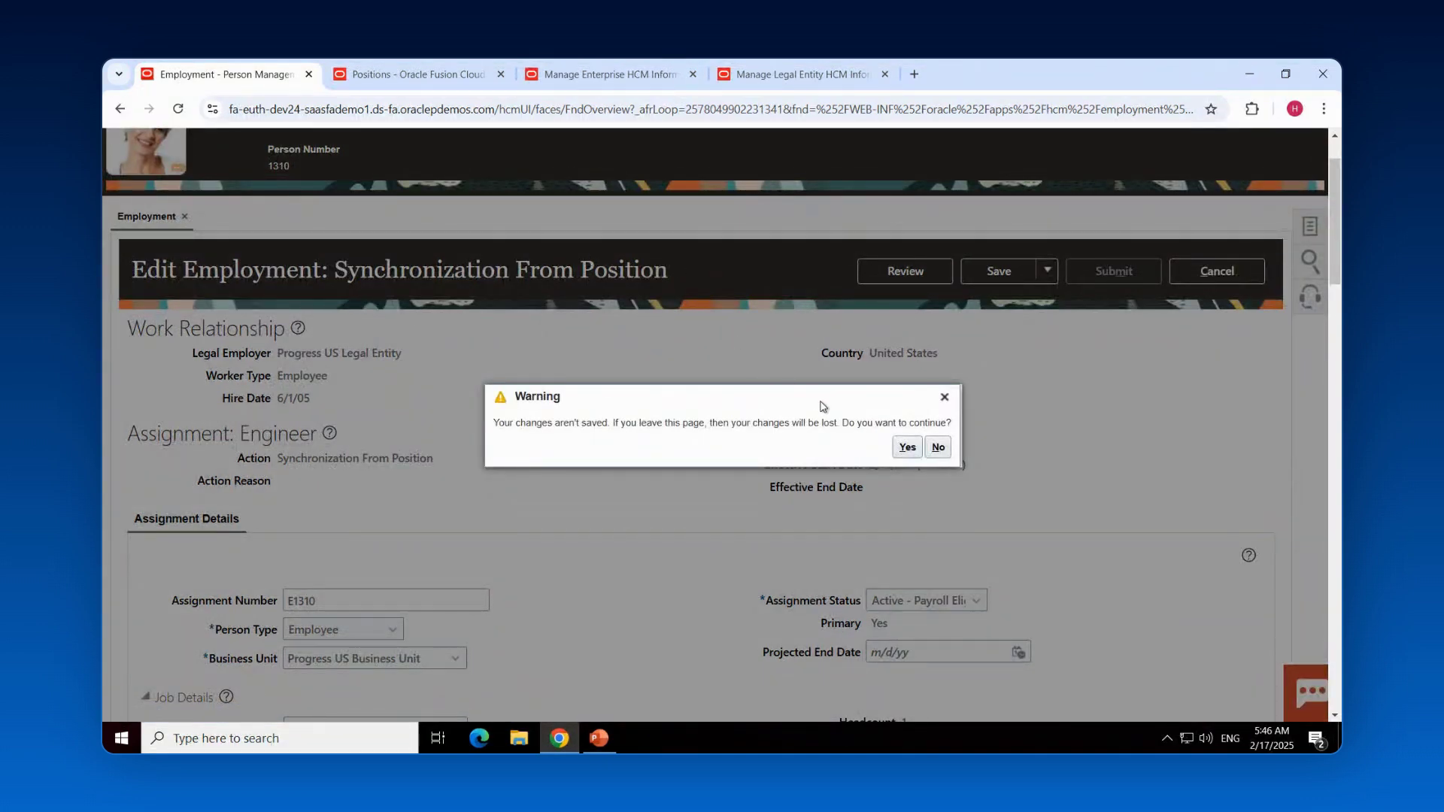
{"action": "left_click", "coordinate": [905, 447]}
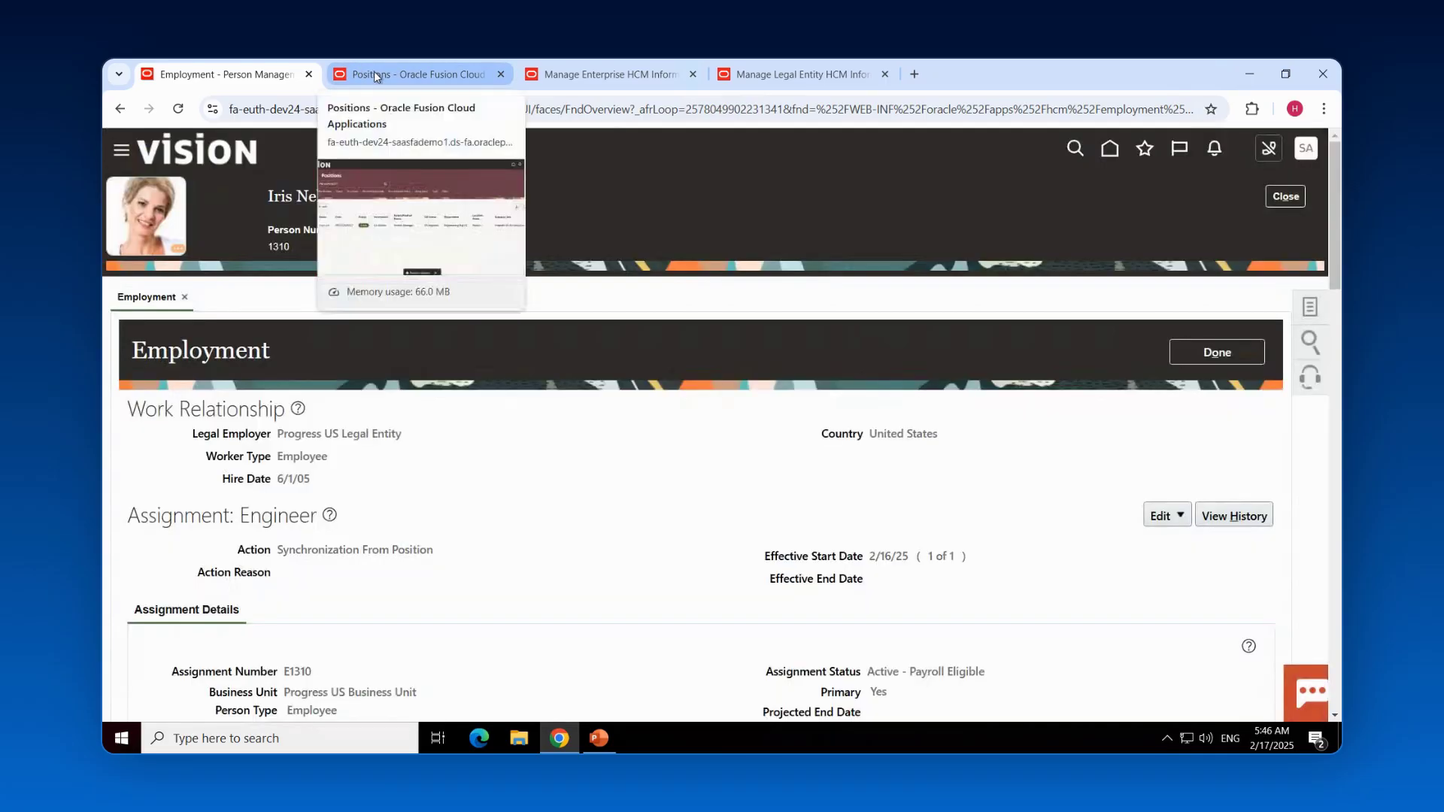
Open the Engineer position PRGUSPOS027 for an update with an effective start date of 2/17/25
{"action": "left_click", "coordinate": [374, 75]}
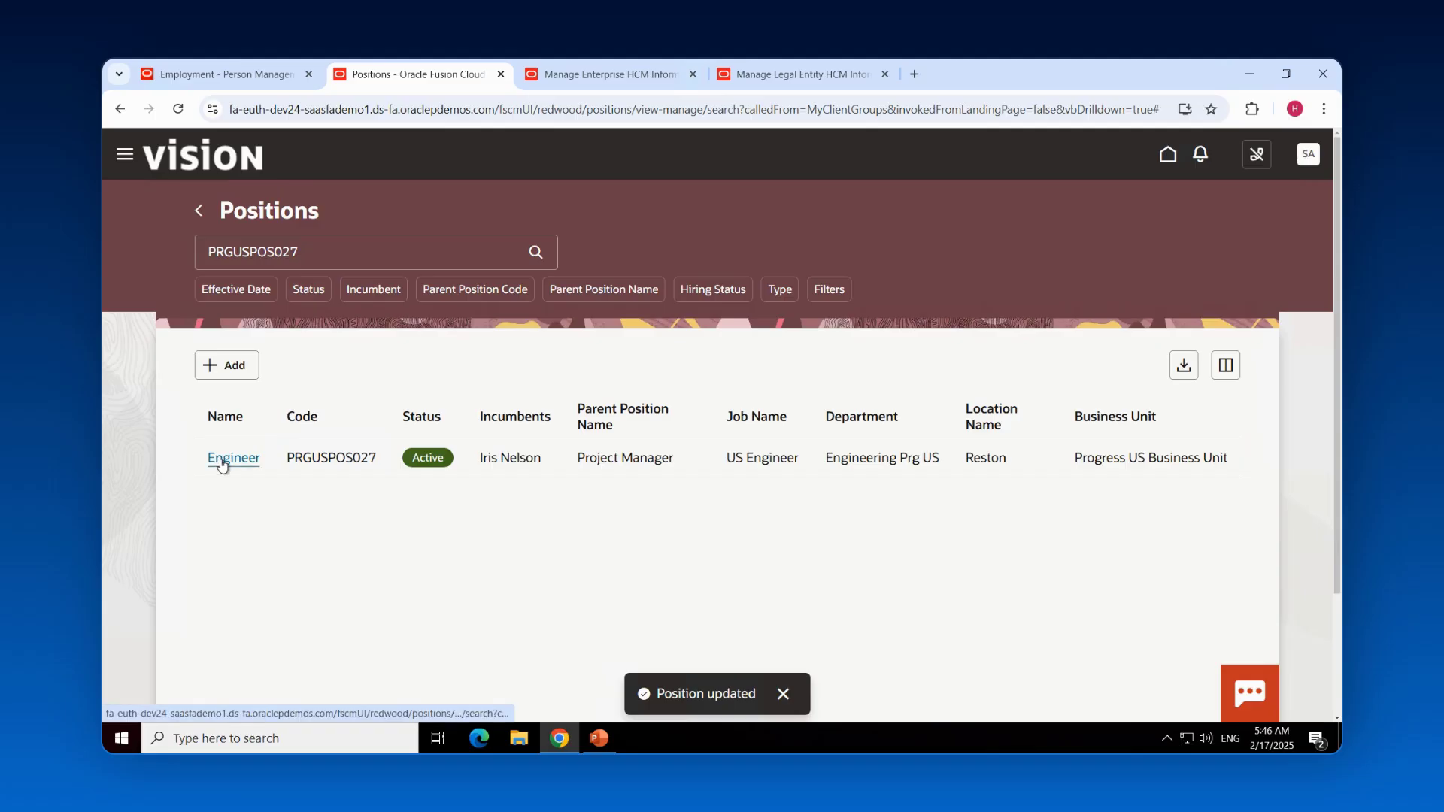
{"action": "left_click", "coordinate": [221, 464]}
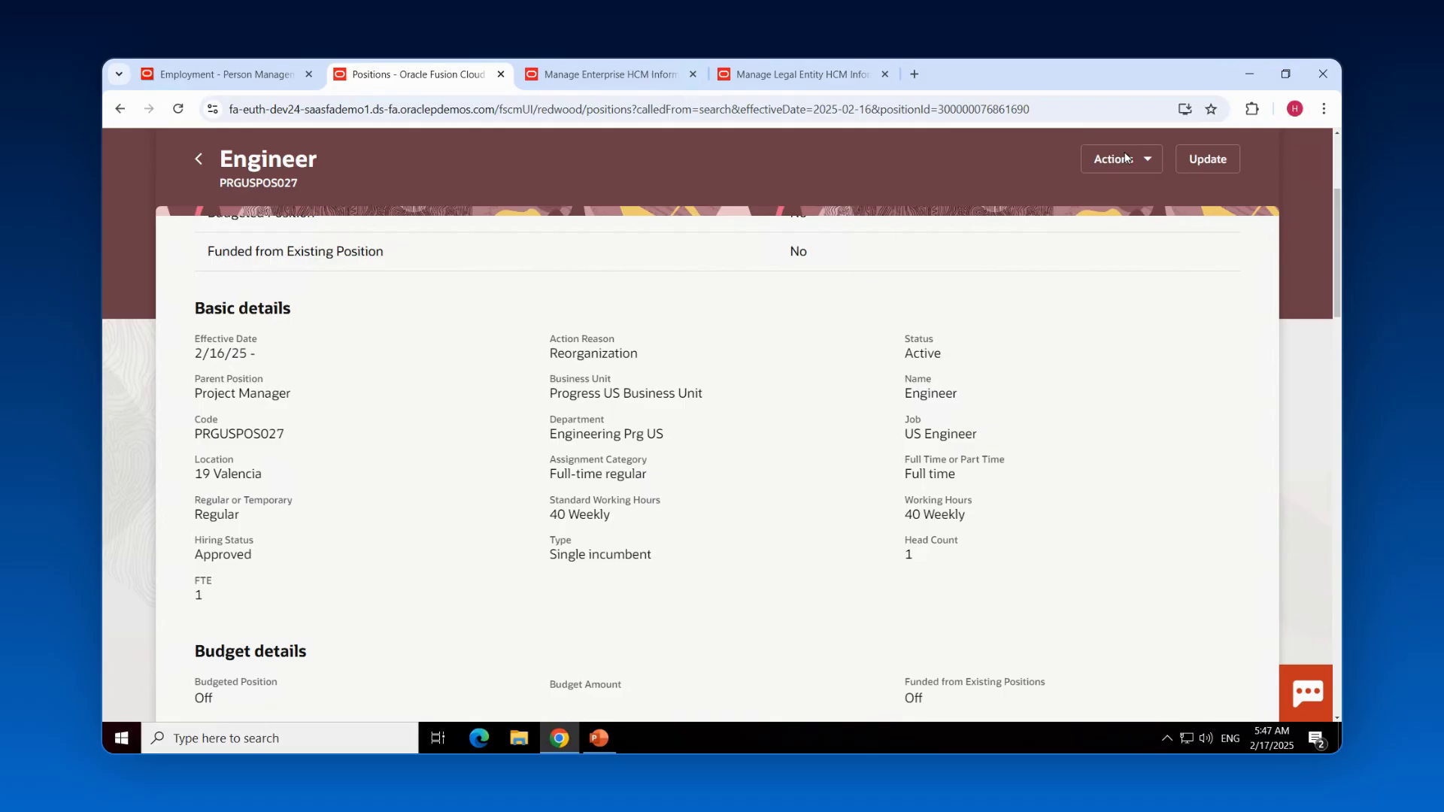
{"action": "left_click", "coordinate": [1145, 166]}
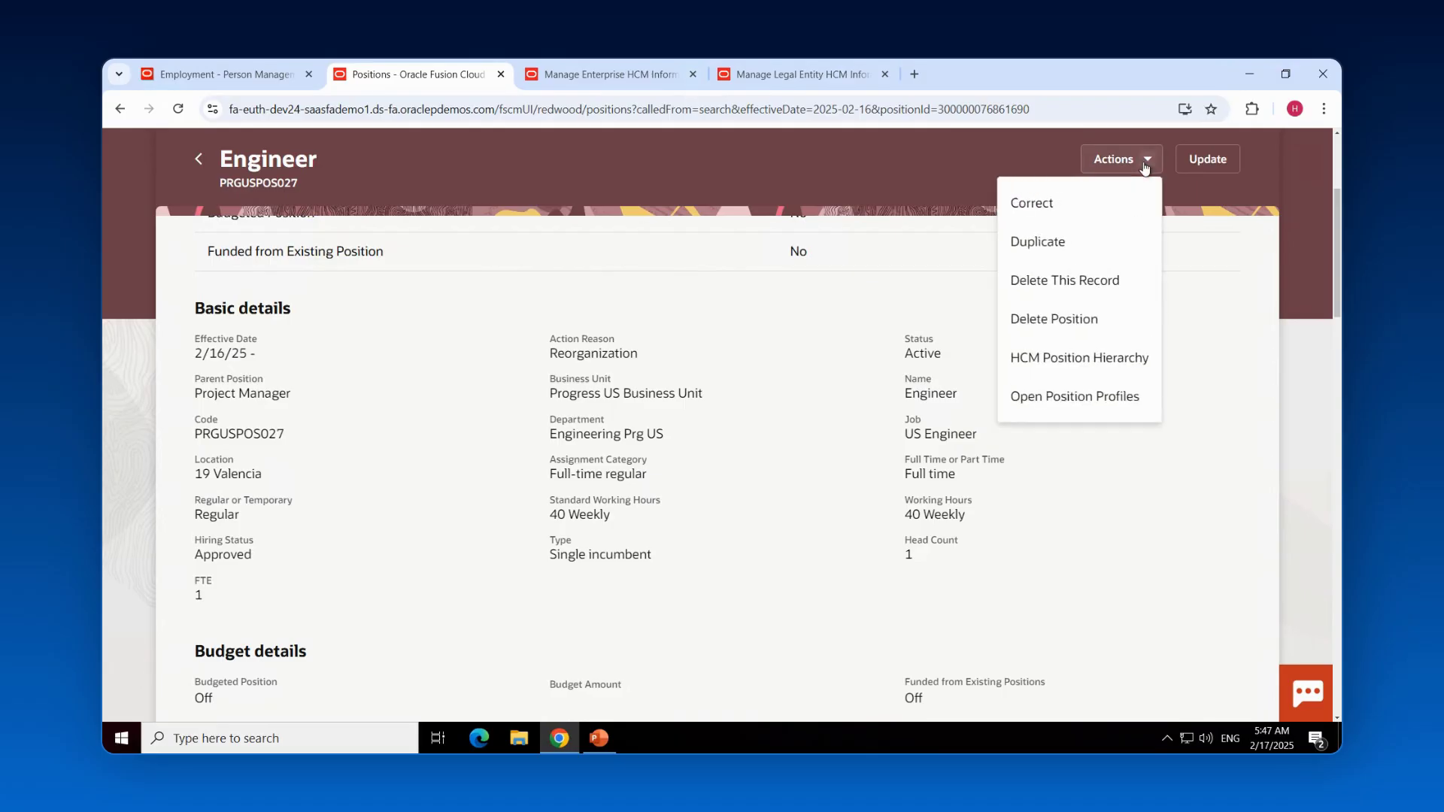
{"action": "left_click", "coordinate": [1080, 203]}
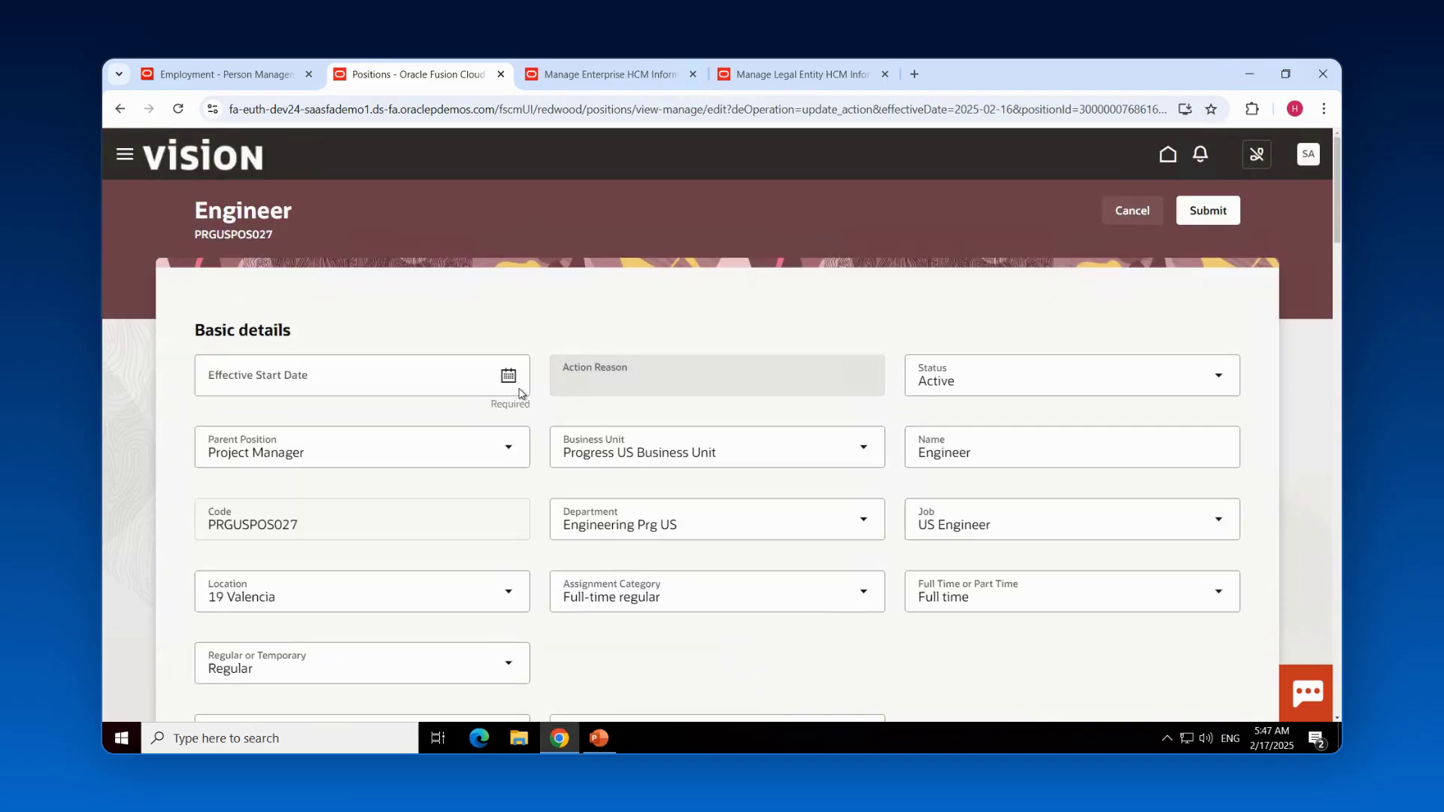
{"action": "left_click", "coordinate": [507, 376]}
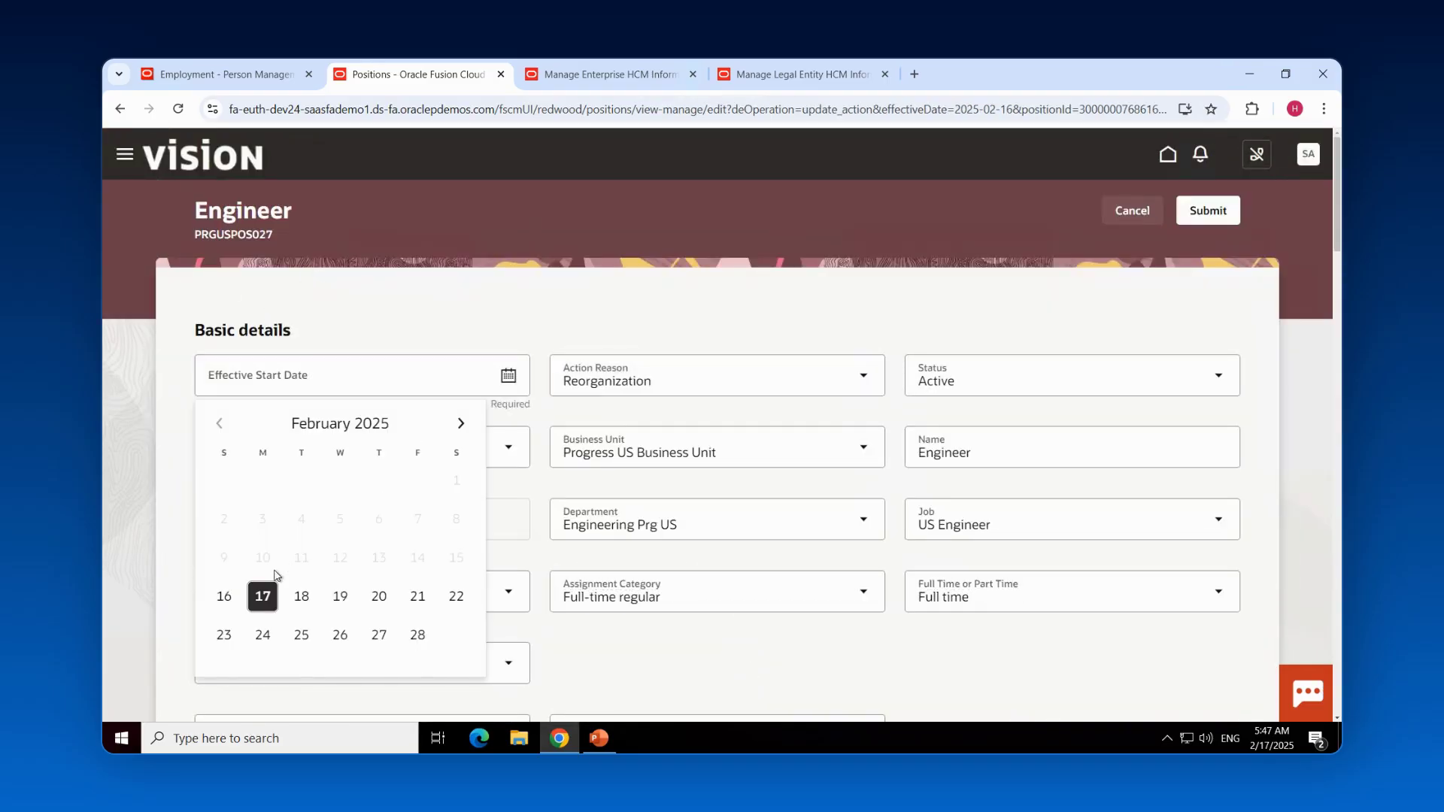
{"action": "left_click", "coordinate": [261, 596]}
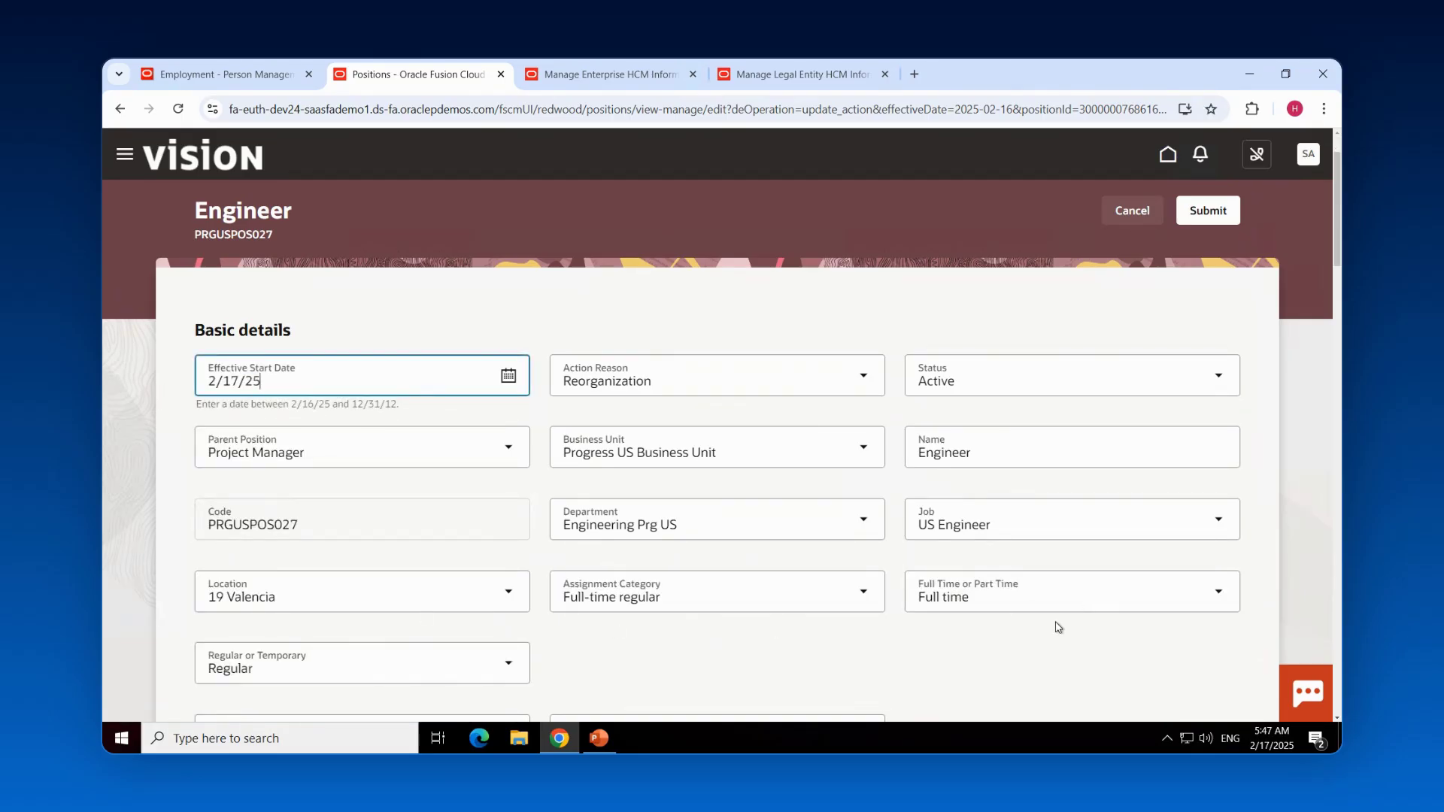
Change the position's location to Reston and submit the update
{"action": "scroll", "coordinate": [1059, 627], "scroll_direction": "down", "scroll_amount": 1}
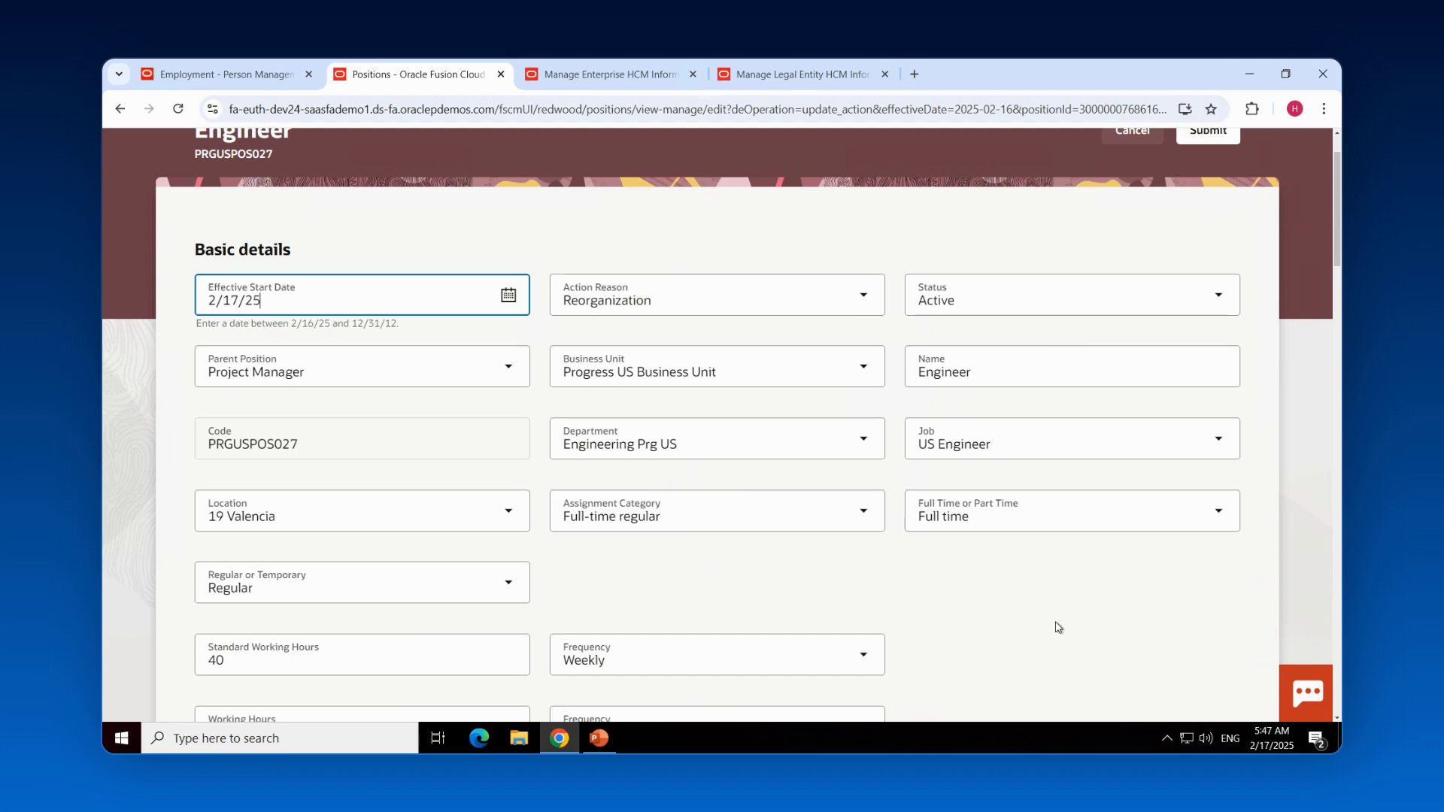
{"action": "left_click", "coordinate": [506, 522]}
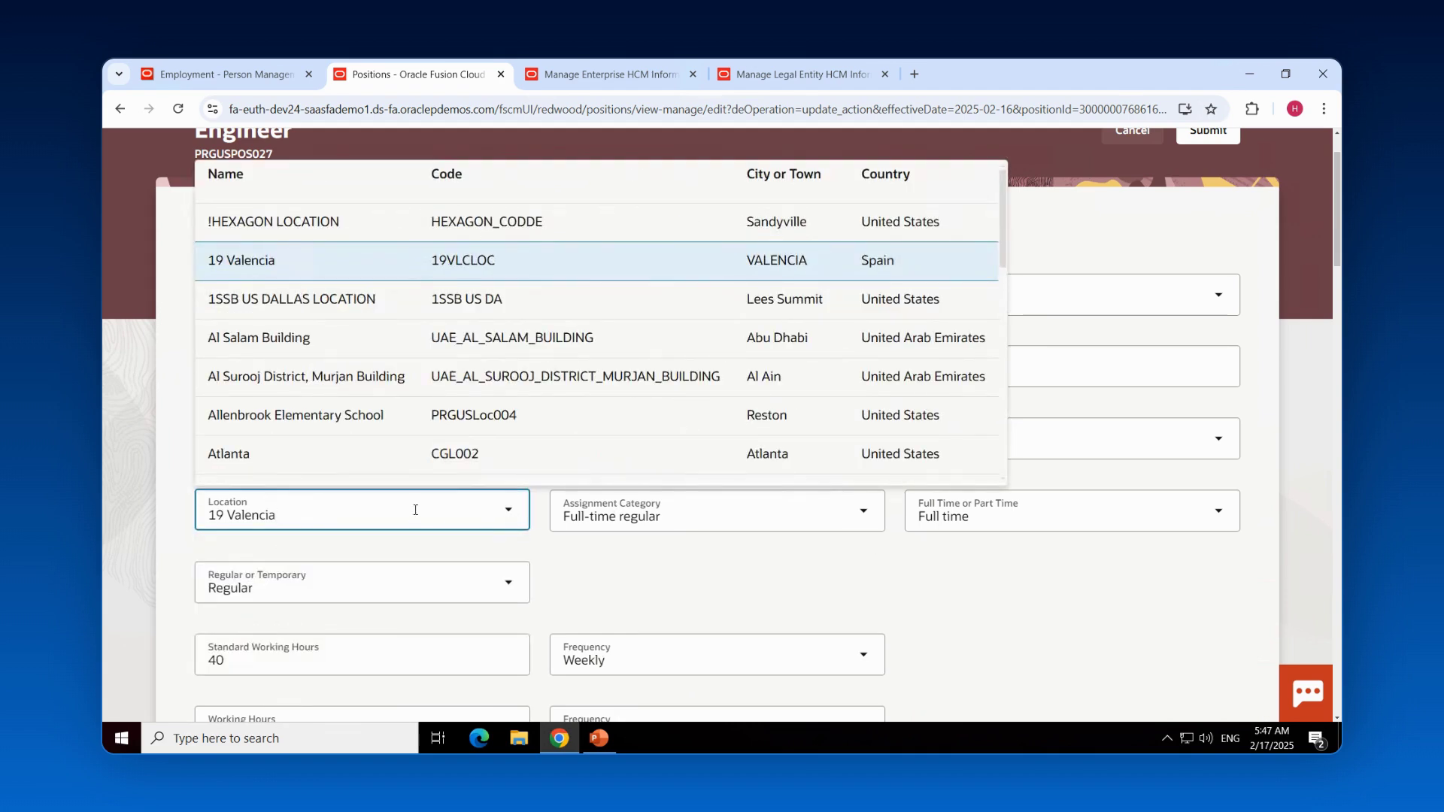
{"action": "key", "text": "ctrl+a"}
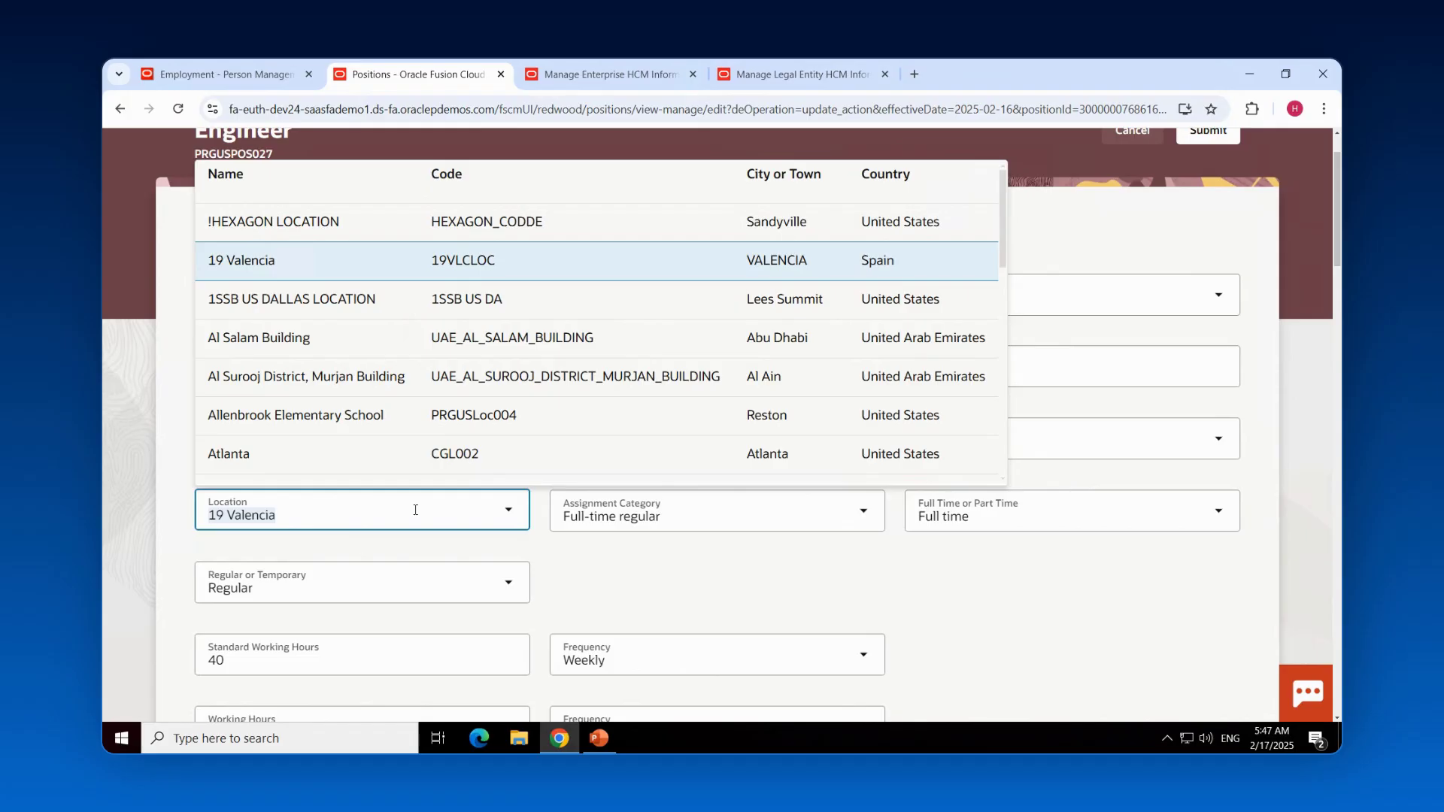
{"action": "type", "text": "res"}
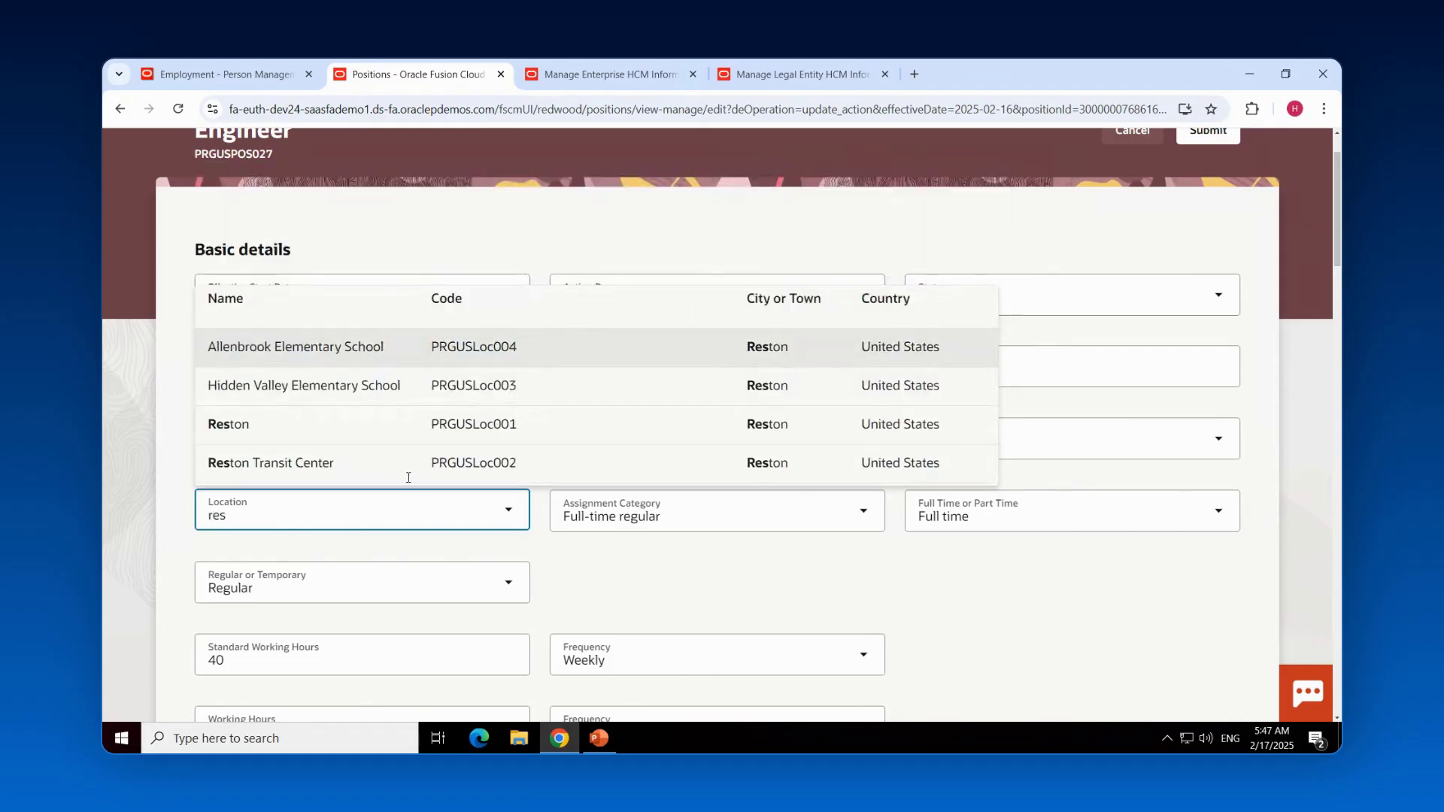
{"action": "left_click", "coordinate": [410, 423]}
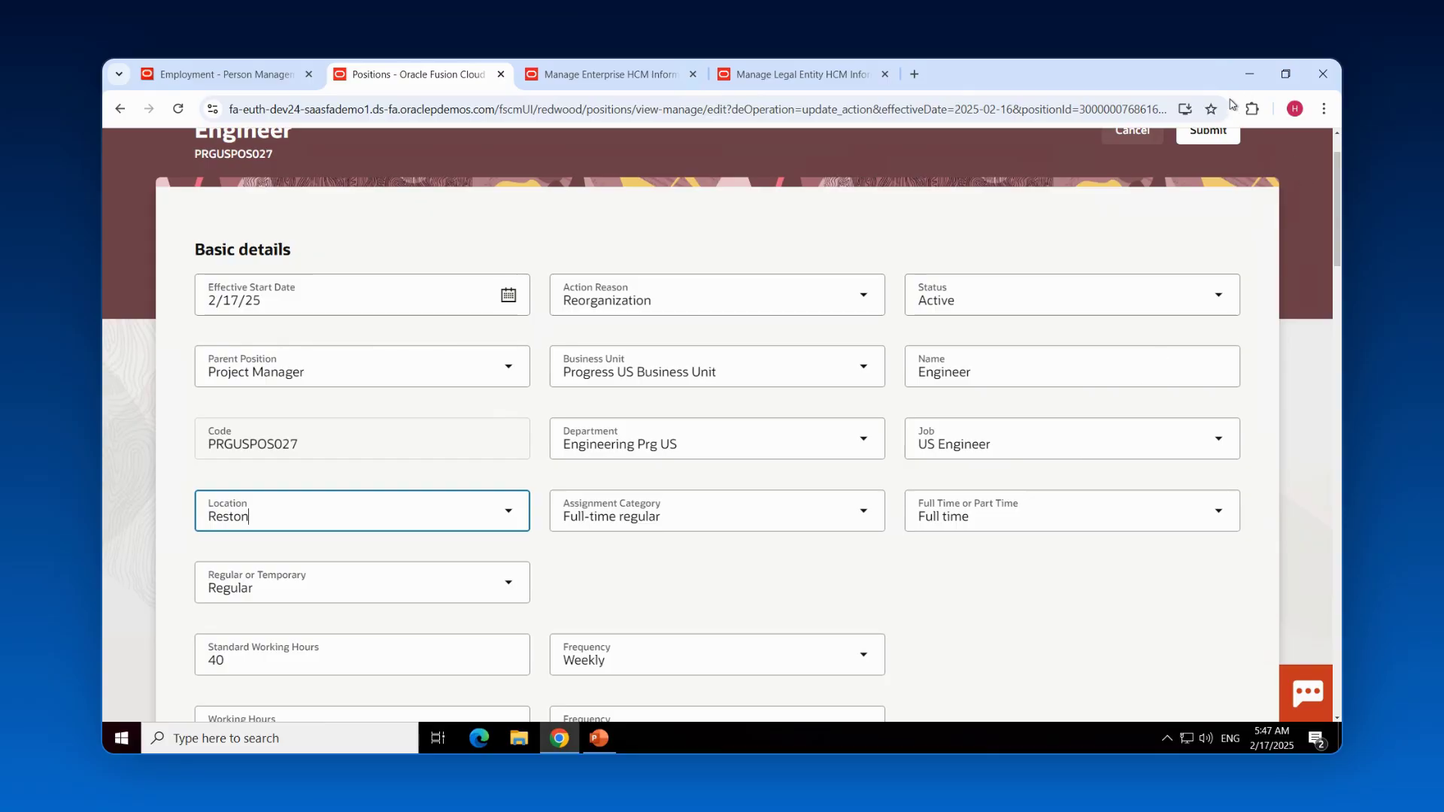
{"action": "left_click", "coordinate": [1200, 141]}
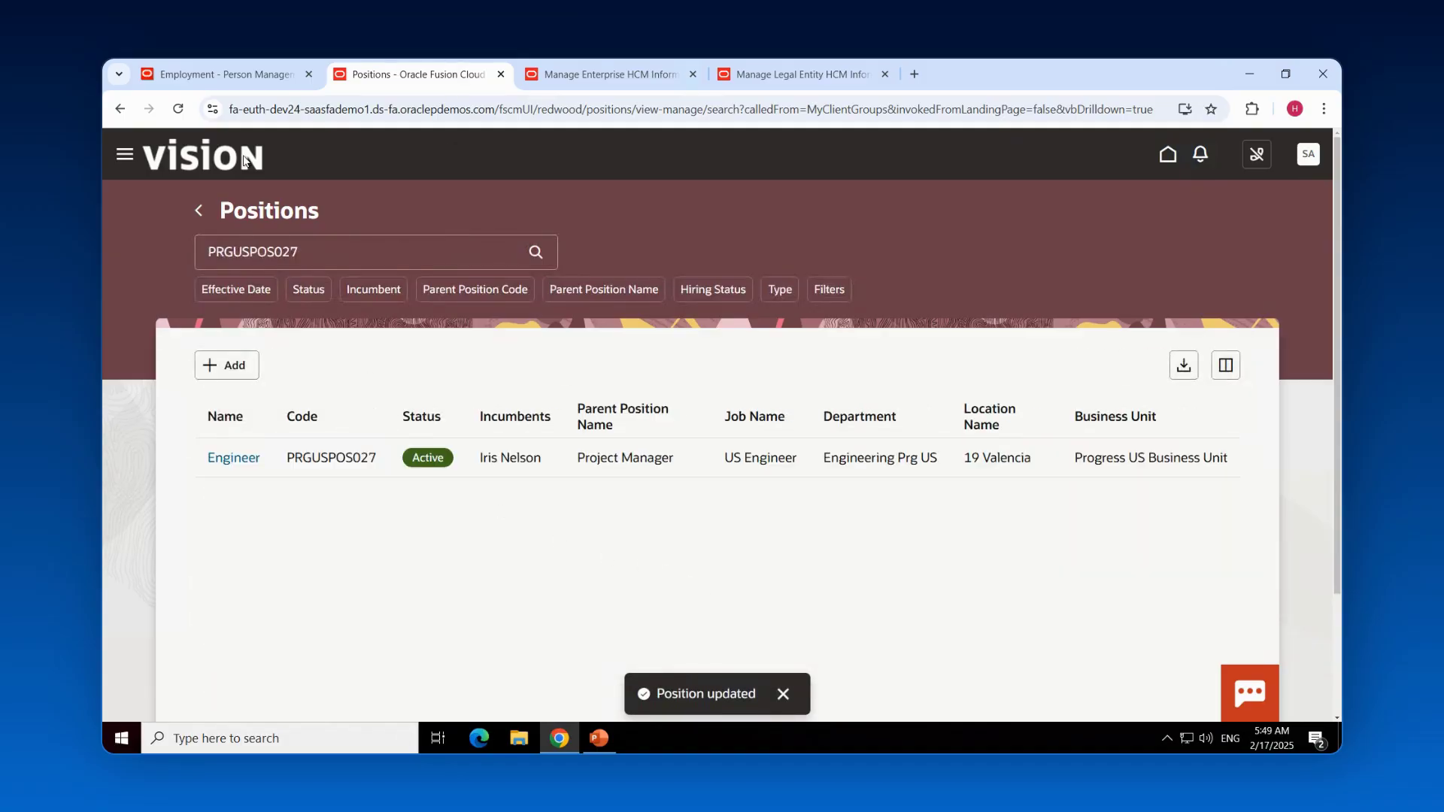
Close and reopen the employee's employment record, and check the assignment's effective start date and location
{"action": "left_click", "coordinate": [233, 78]}
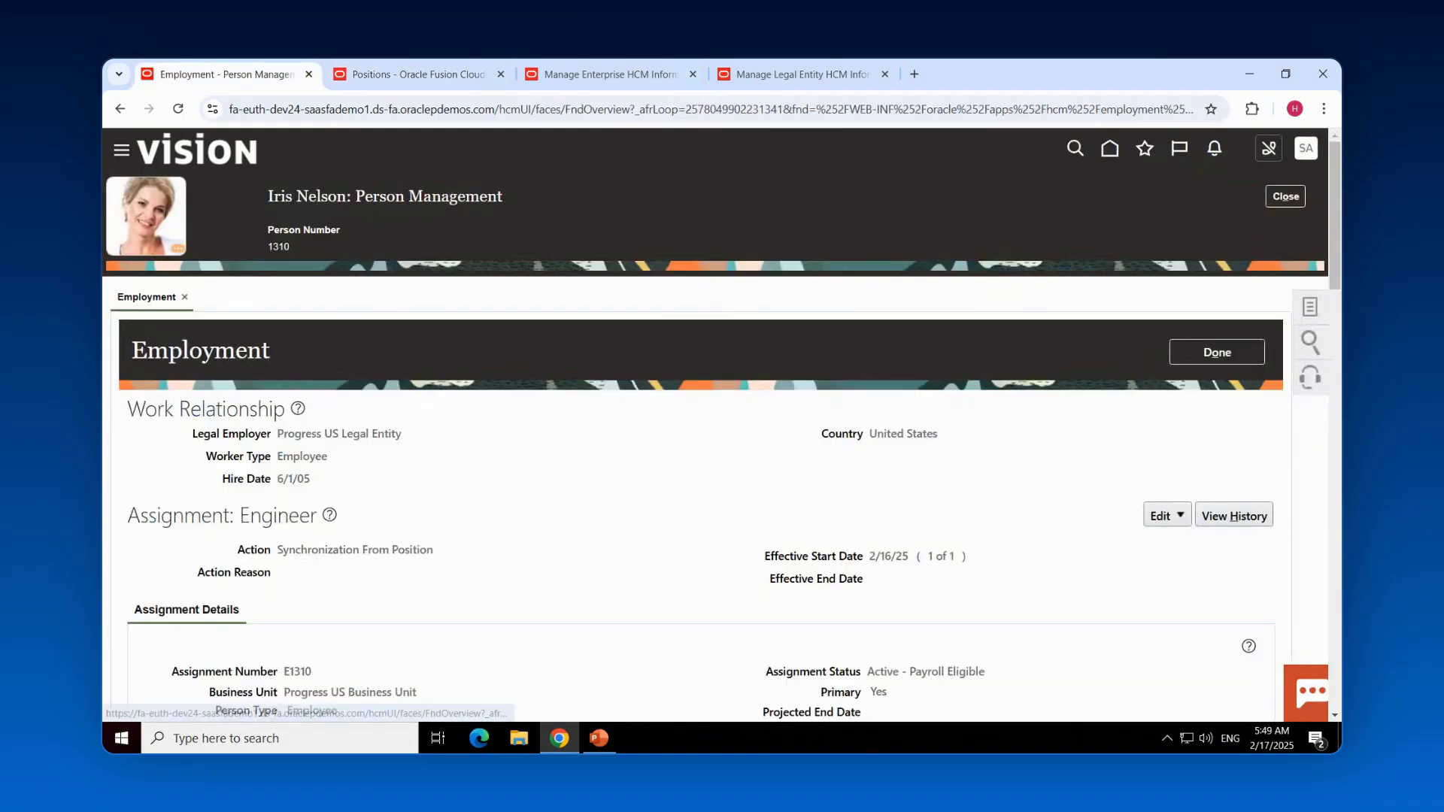
{"action": "left_click", "coordinate": [1286, 197]}
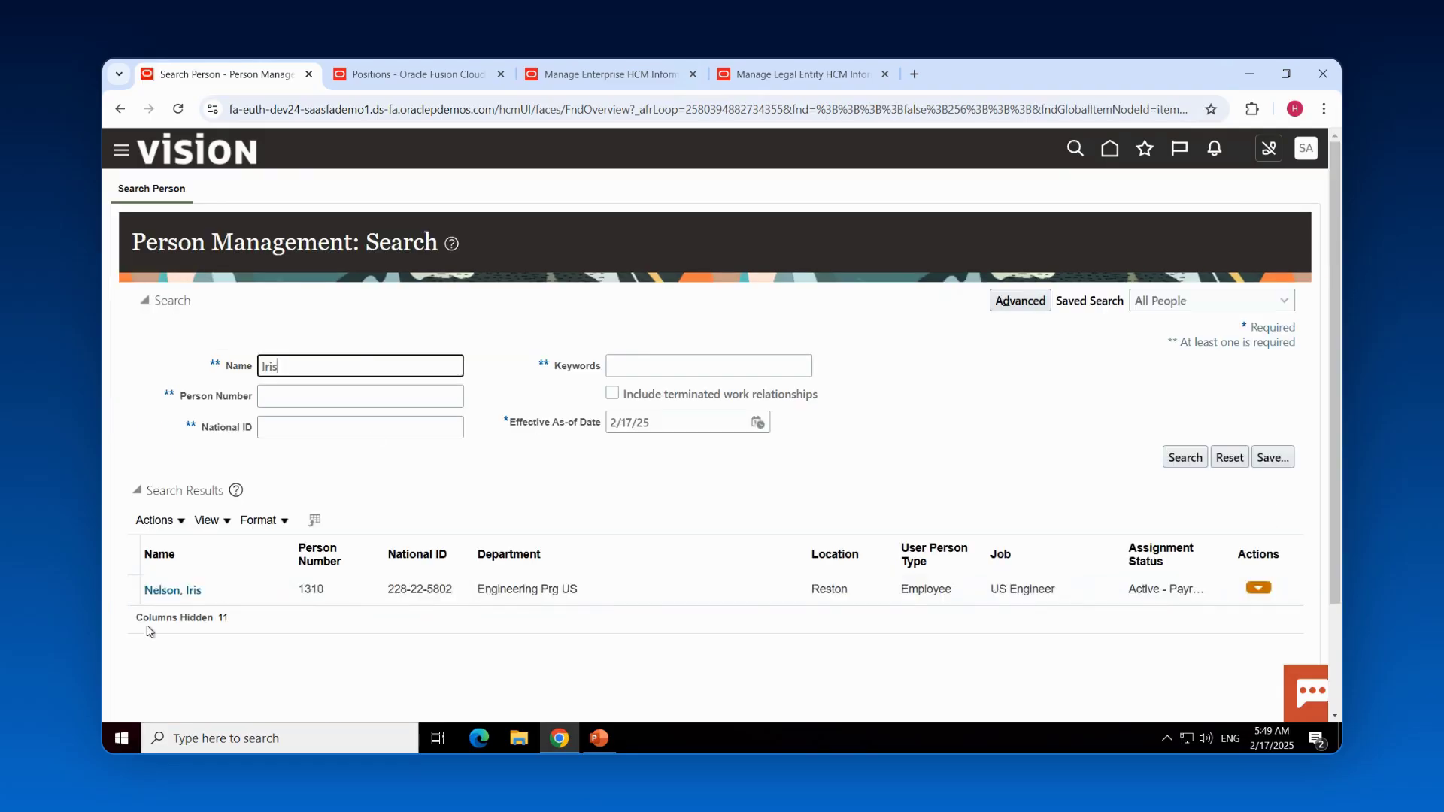
{"action": "left_click", "coordinate": [172, 590]}
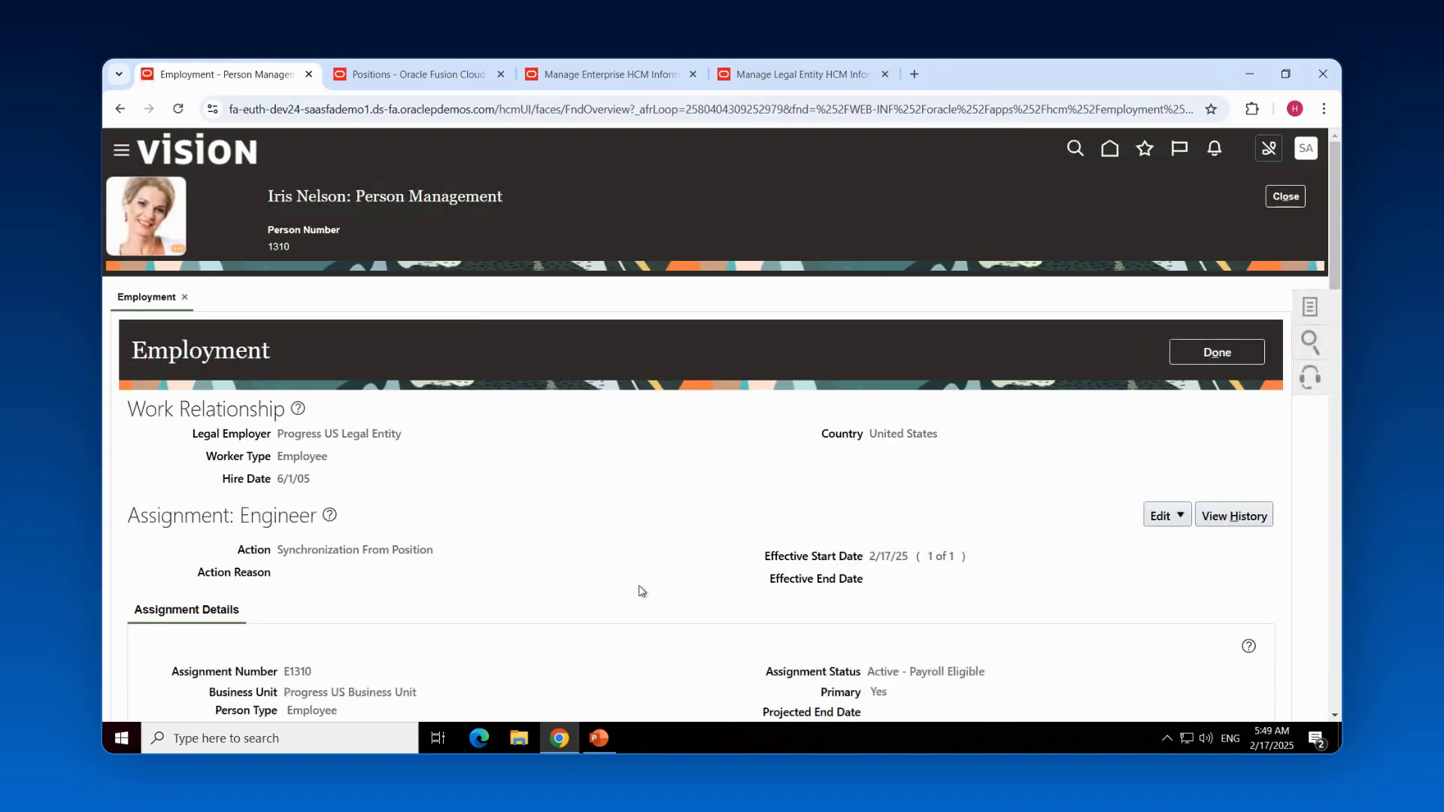
{"action": "scroll", "coordinate": [638, 589], "scroll_direction": "down", "scroll_amount": 3}
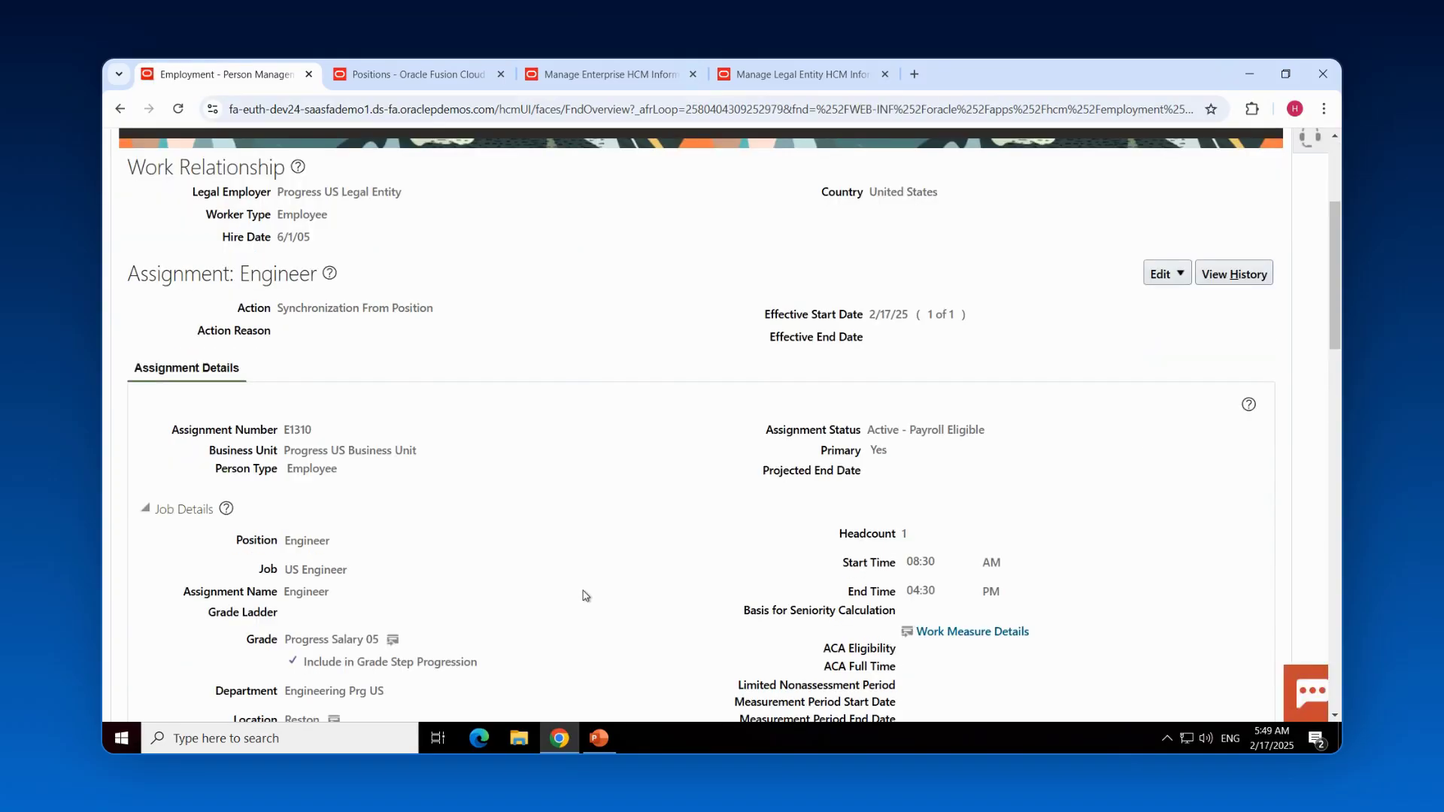
{"action": "scroll", "coordinate": [580, 595], "scroll_direction": "down", "scroll_amount": 1}
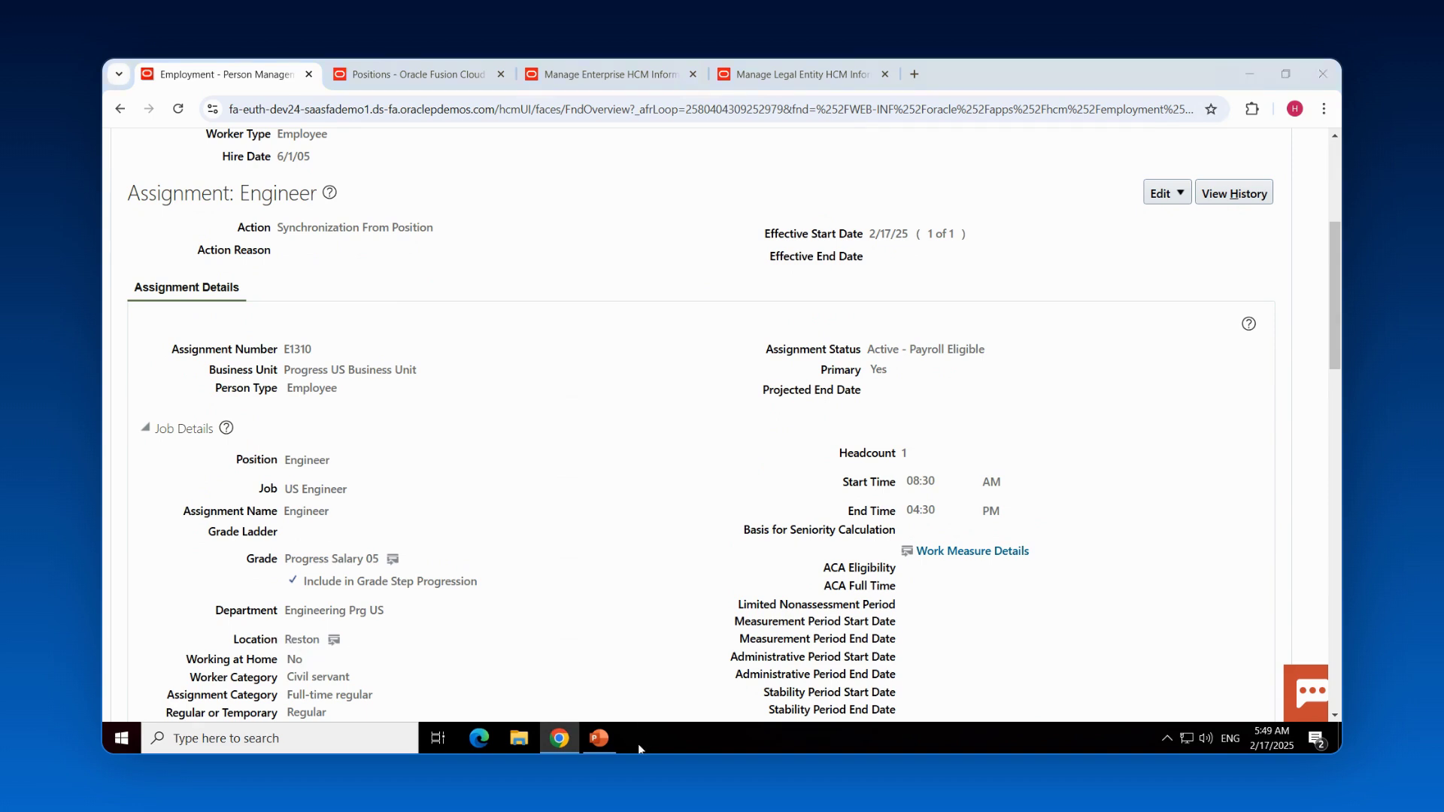
Switch to the PowerPoint slide show on common use cases
{"action": "key", "text": "alt+Tab"}
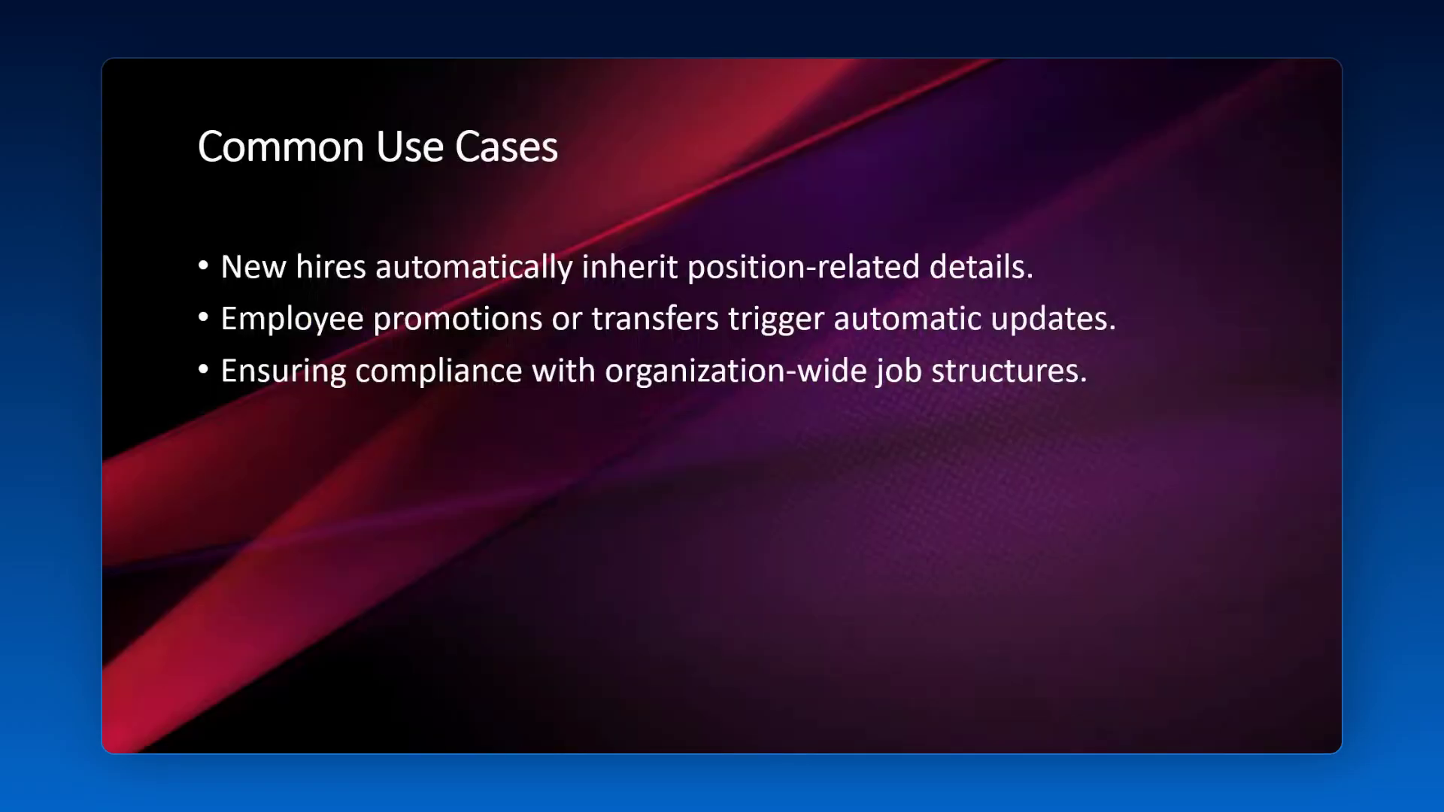